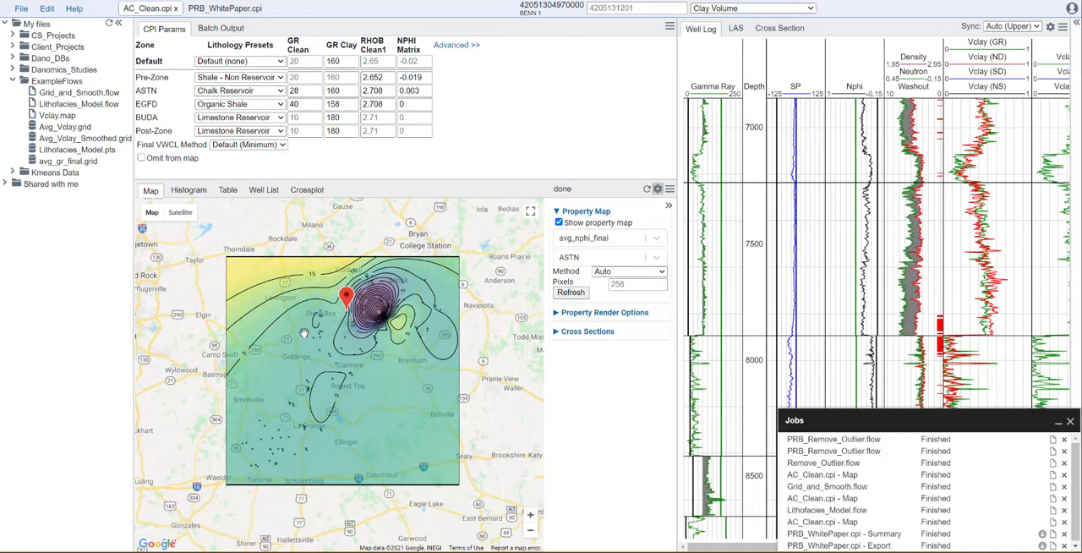
Create a new flow file named Remove_Outlier.flow in the ExampleFlows folder.
right_click(40, 82)
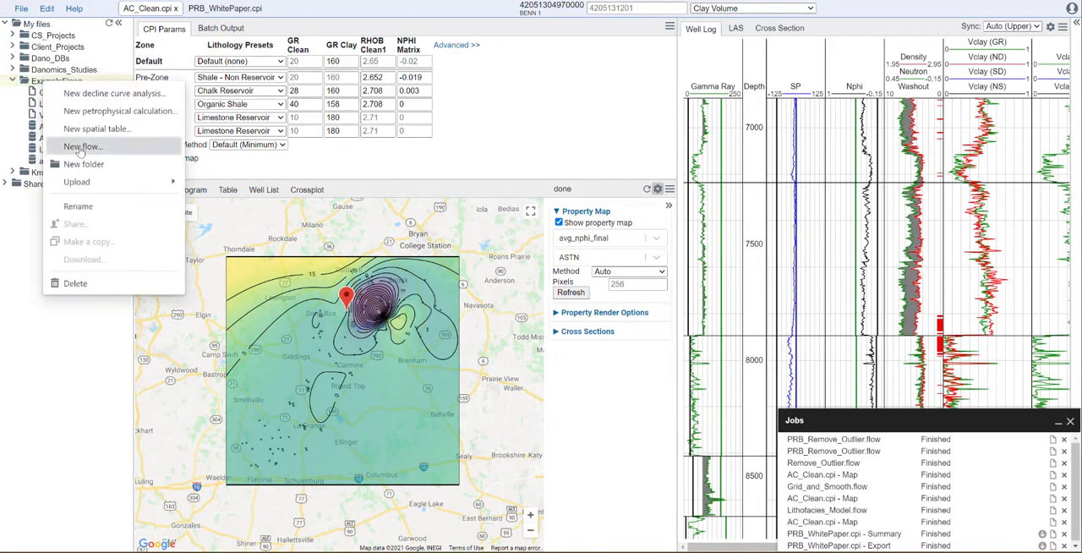
click(80, 148)
text(Remove_)
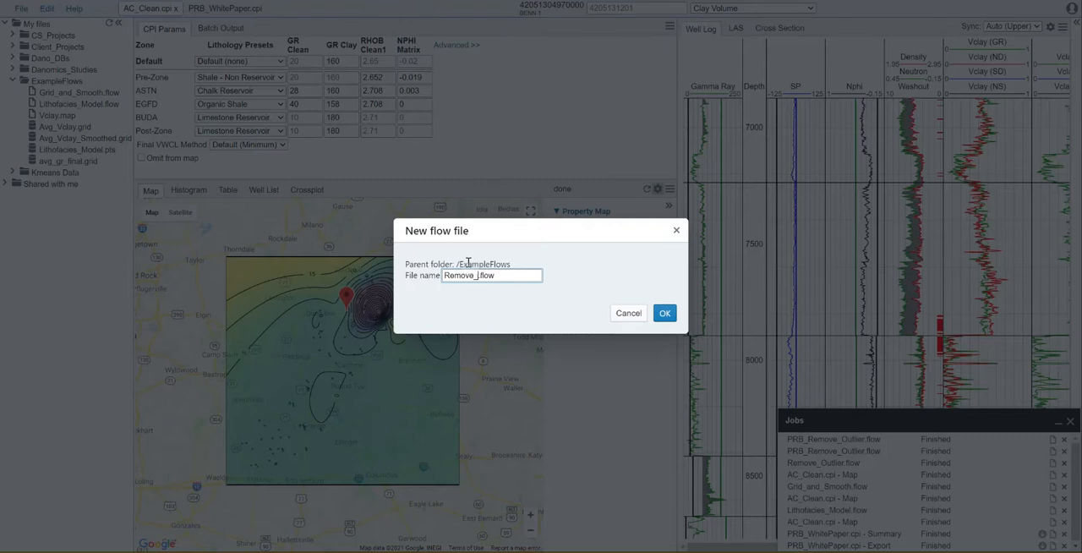
text(Outlier)
click(663, 315)
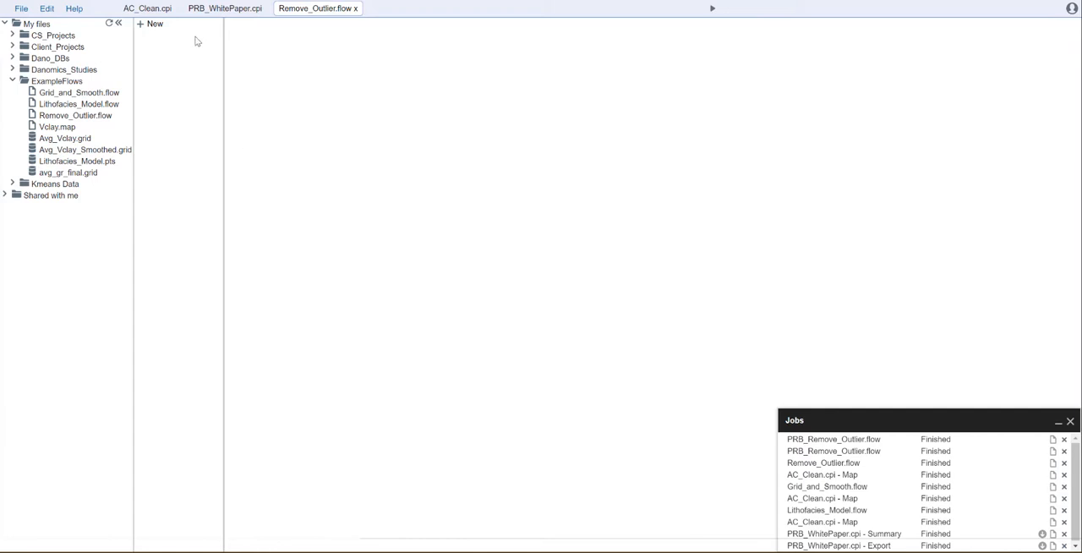
Add a LogInput tool to the flow and set its LAS dataset to AC_Clean.ldb.
click(153, 26)
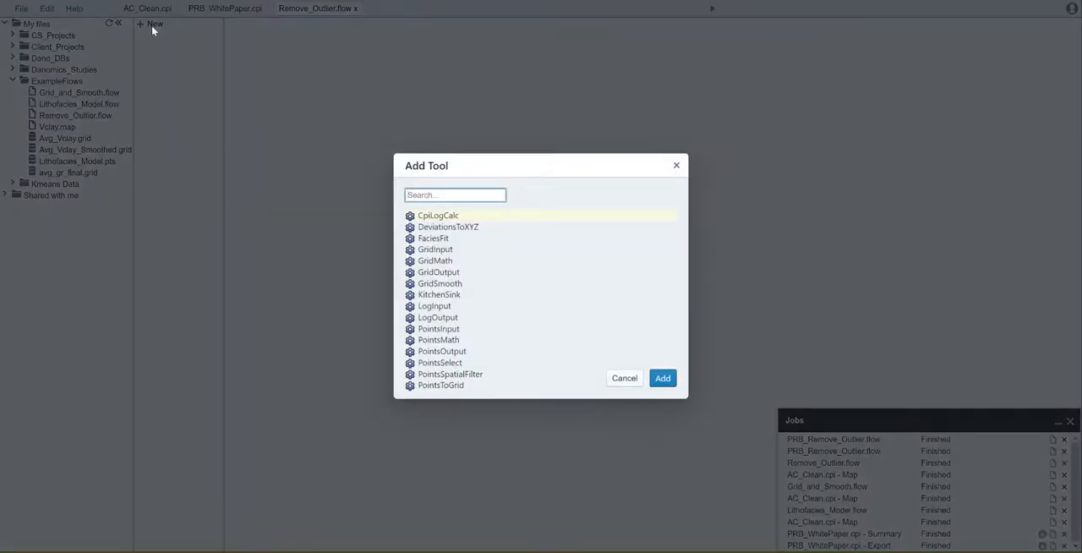
text(log)
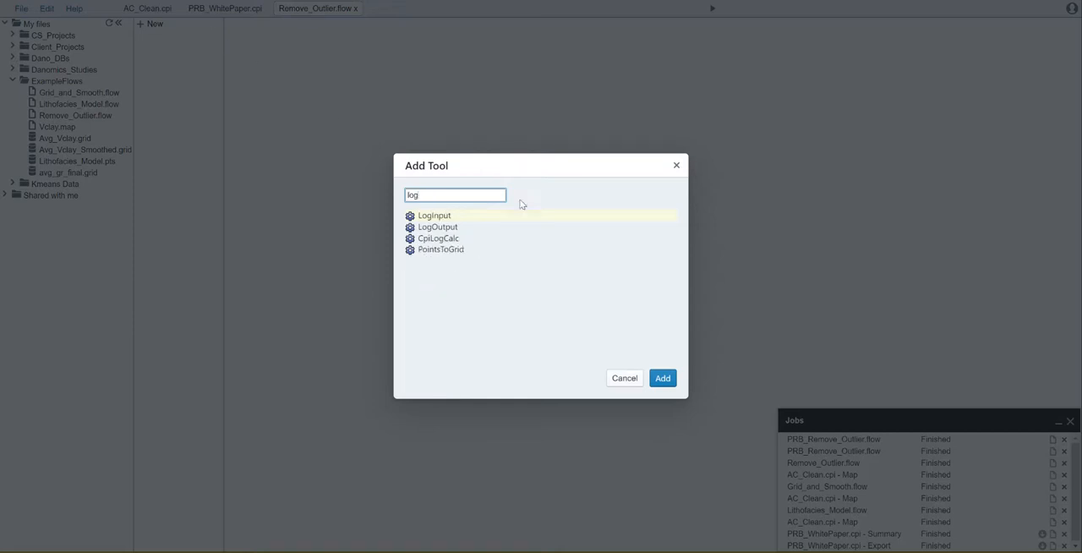
click(501, 216)
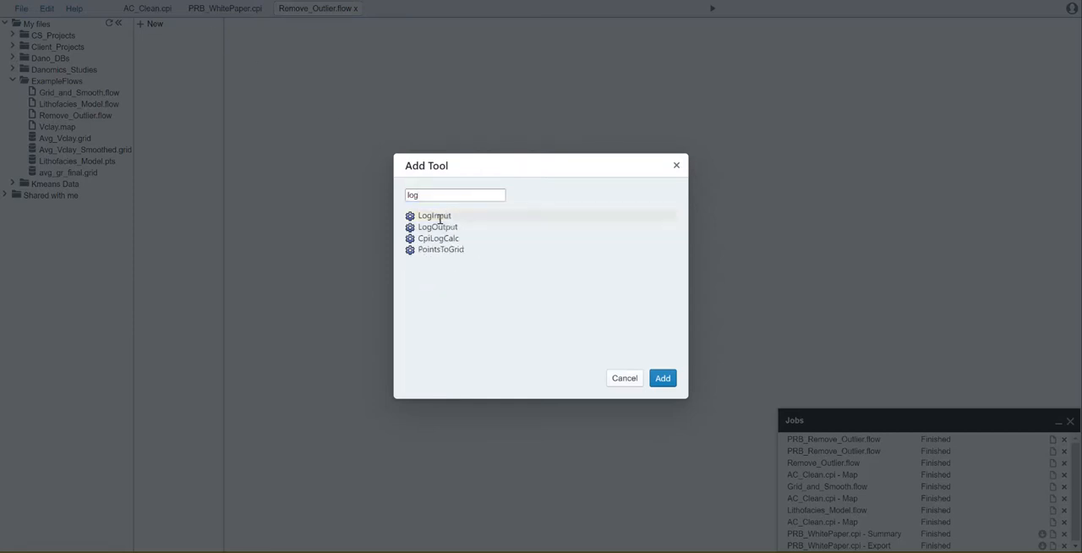
click(661, 378)
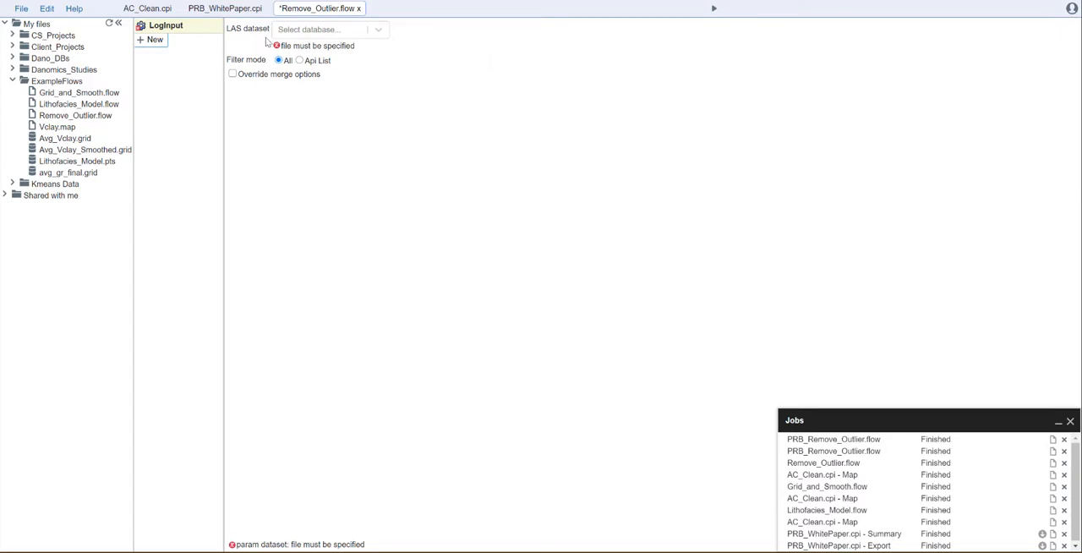
click(378, 32)
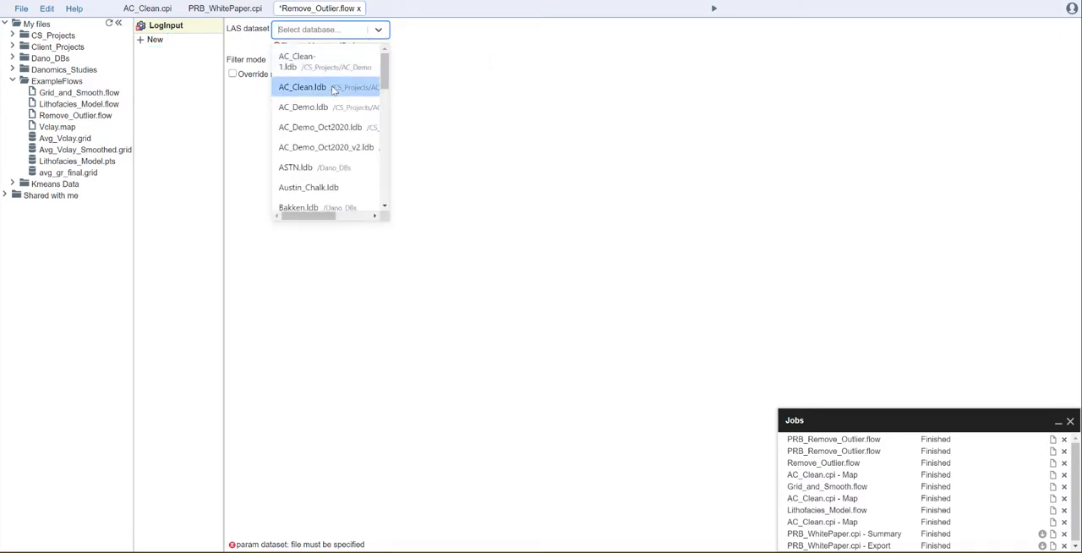
click(334, 88)
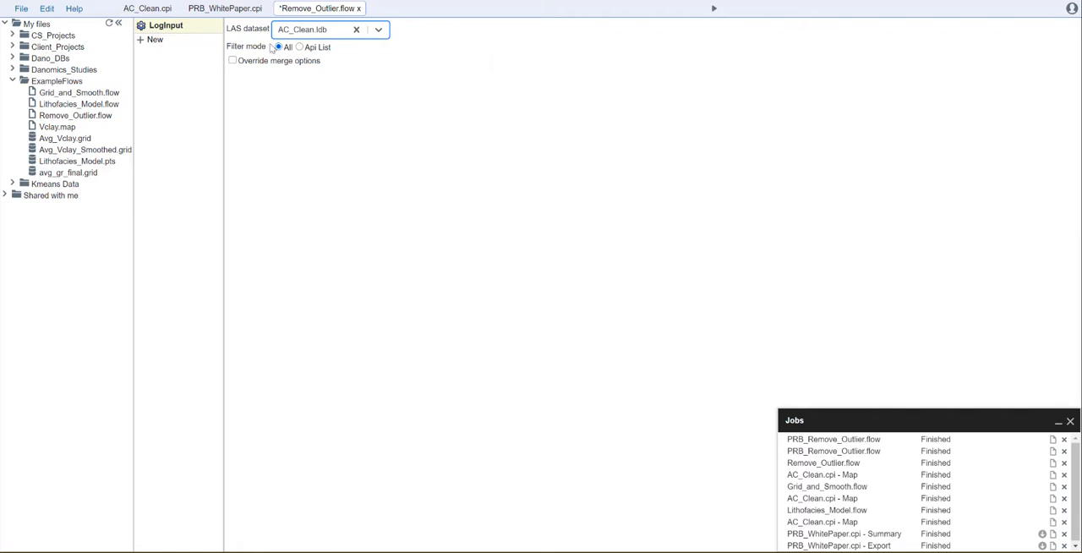
Add a CpiLogCalc tool with the AVG_NPHI_FINAL config equation and output as points, one per curve, per zone.
click(154, 40)
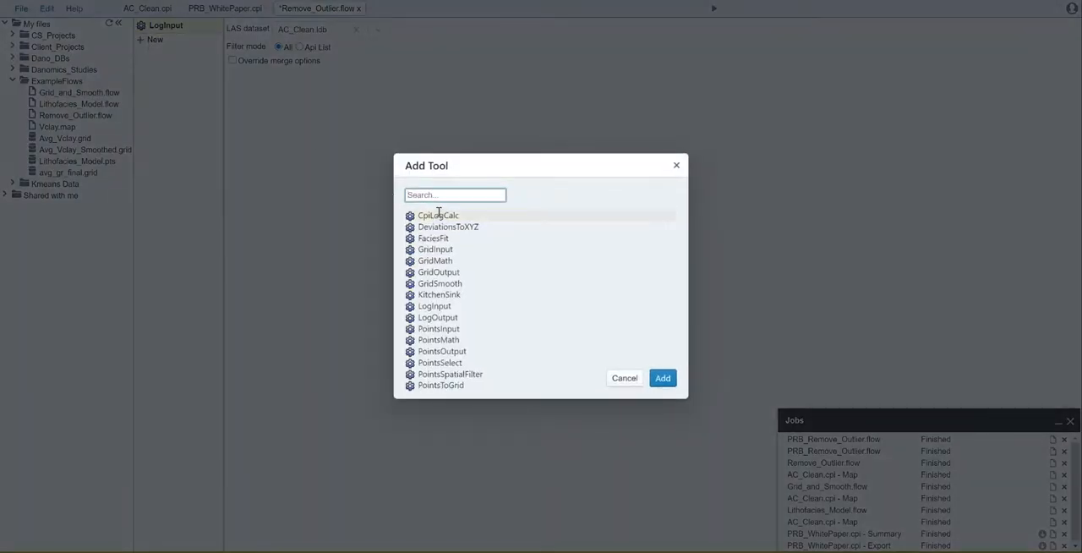
click(442, 217)
click(662, 376)
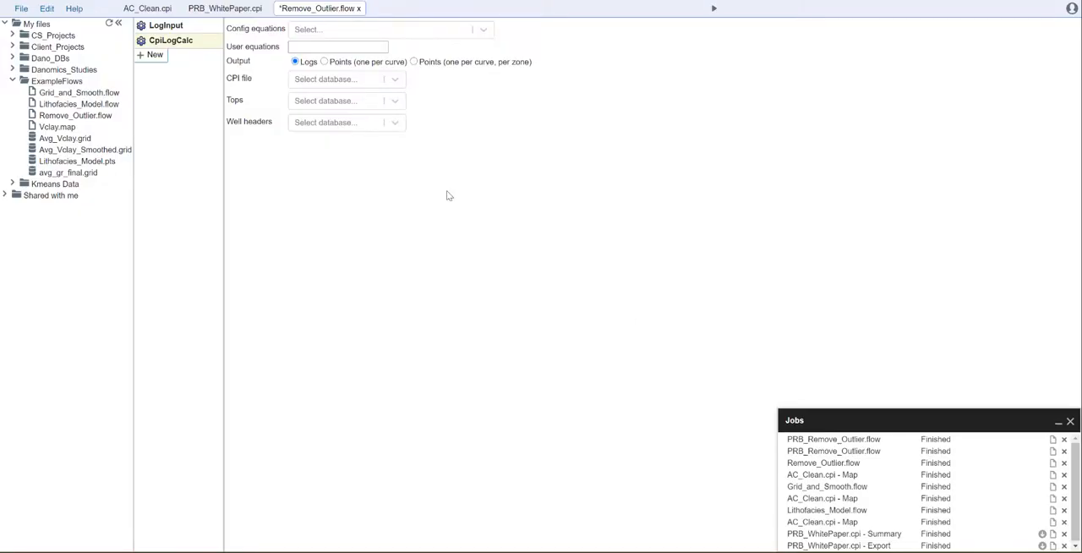
click(355, 35)
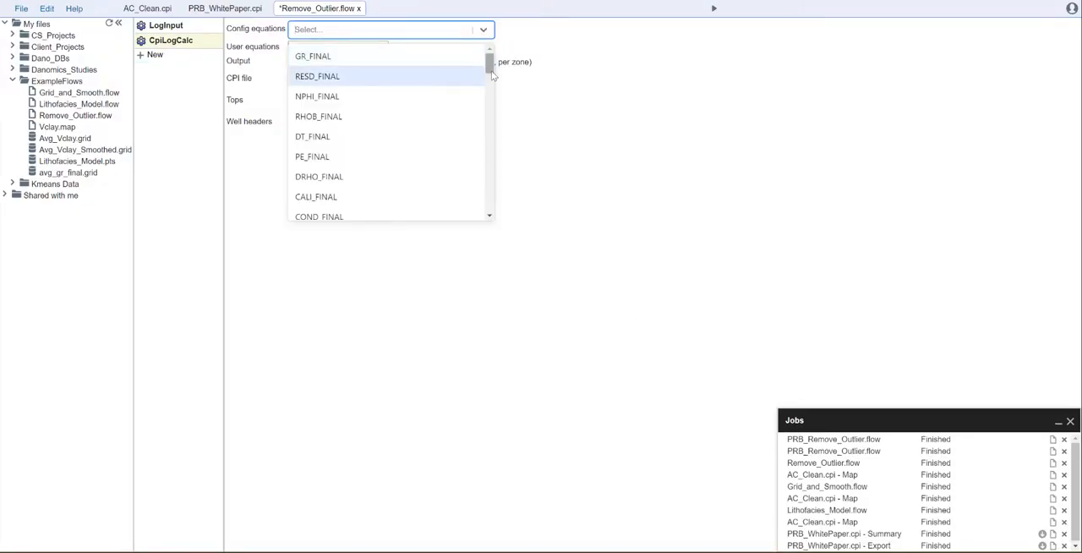
drag(488, 75, 488, 127)
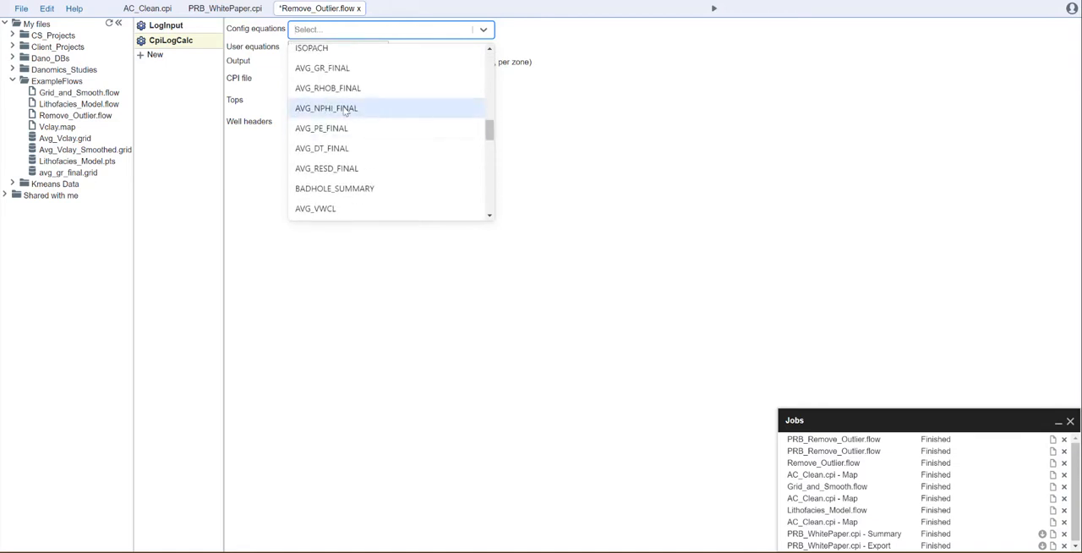
click(346, 110)
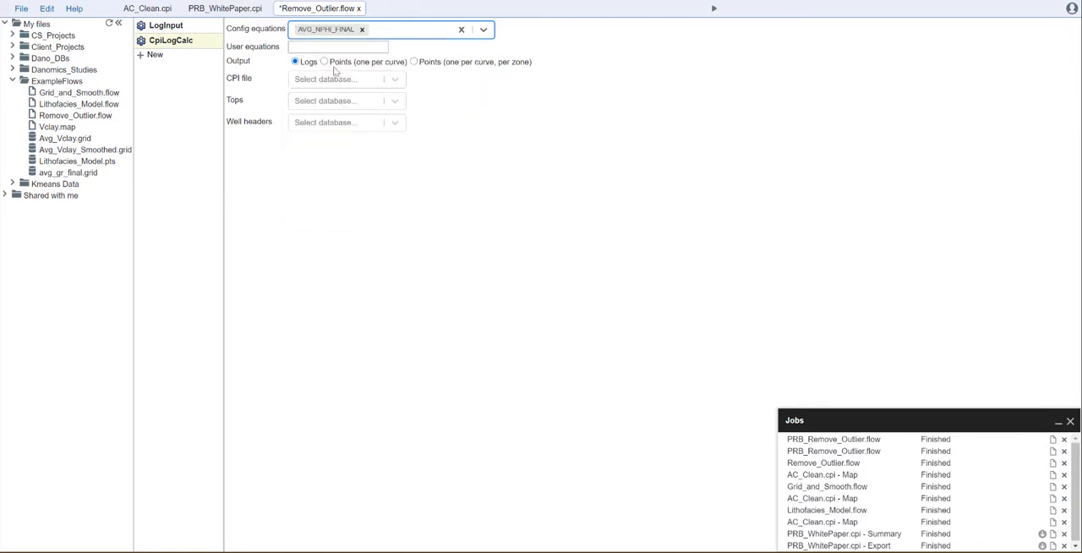
click(437, 65)
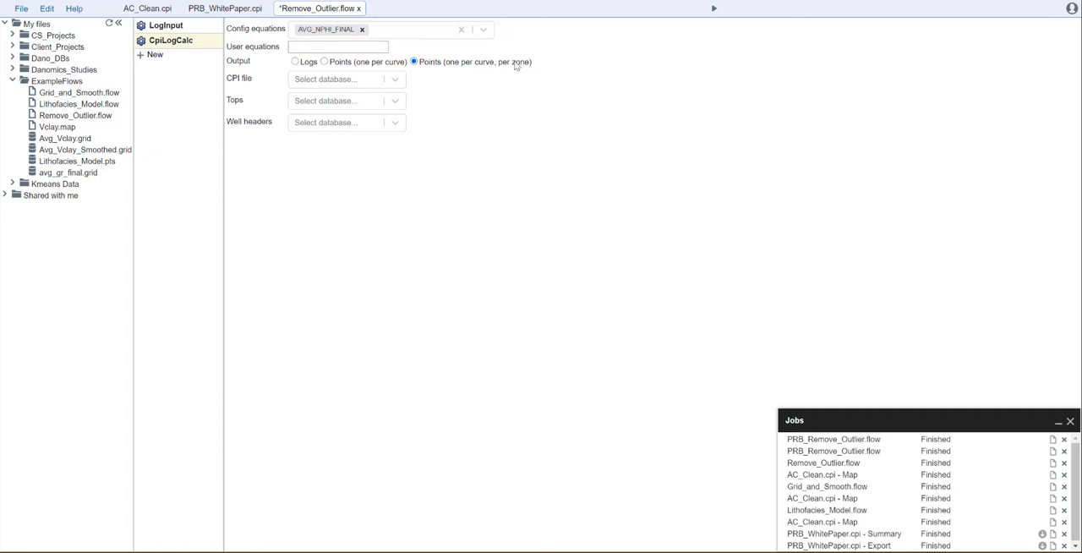
Assign AC_Clean.cpi as the CPI file, the AC_Demo_Oct2... database as tops and AC_Demo.wdb as well headers in CpiLogCalc.
click(395, 79)
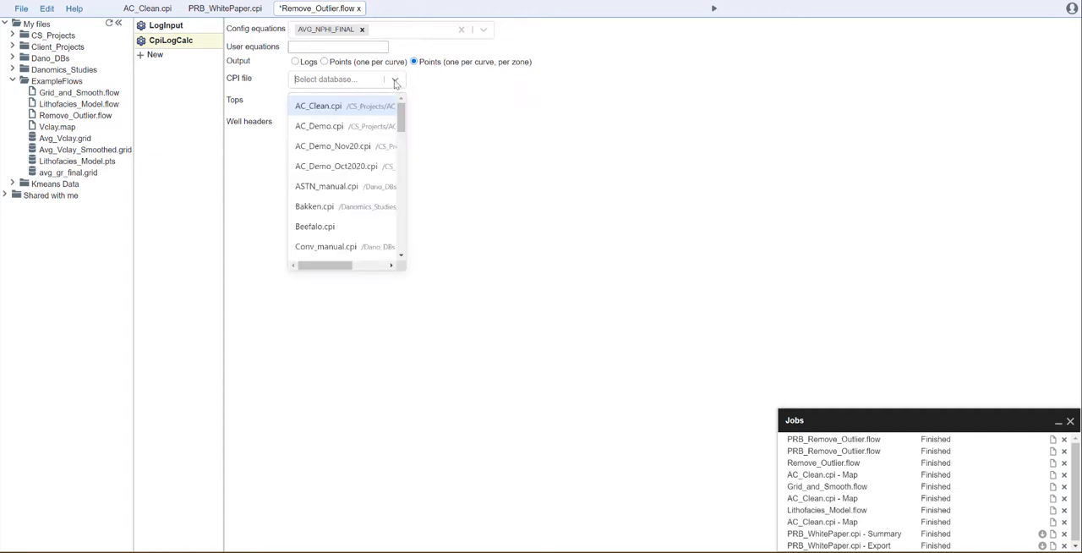
click(365, 106)
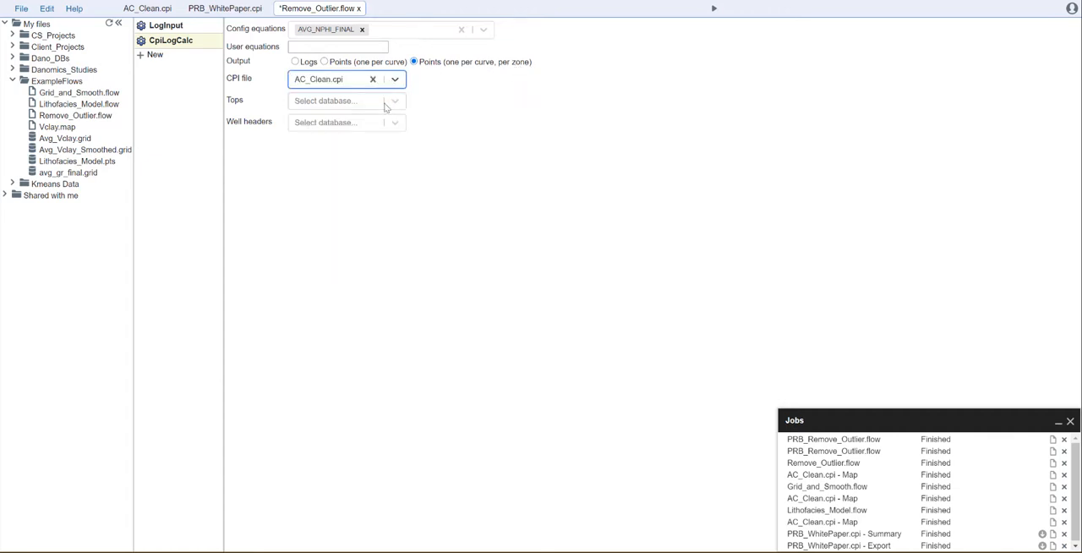
click(393, 100)
click(360, 149)
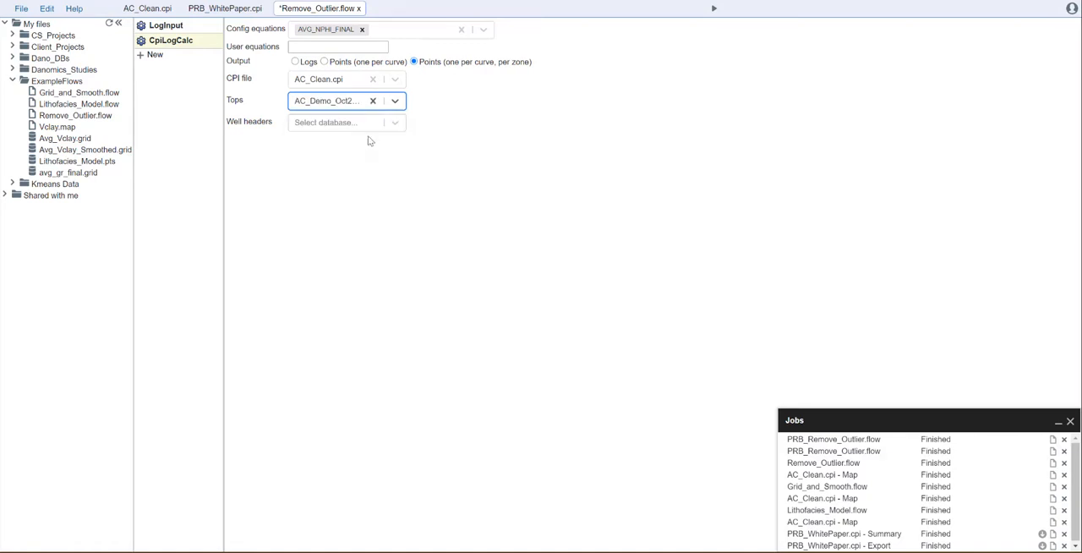
click(391, 123)
click(358, 152)
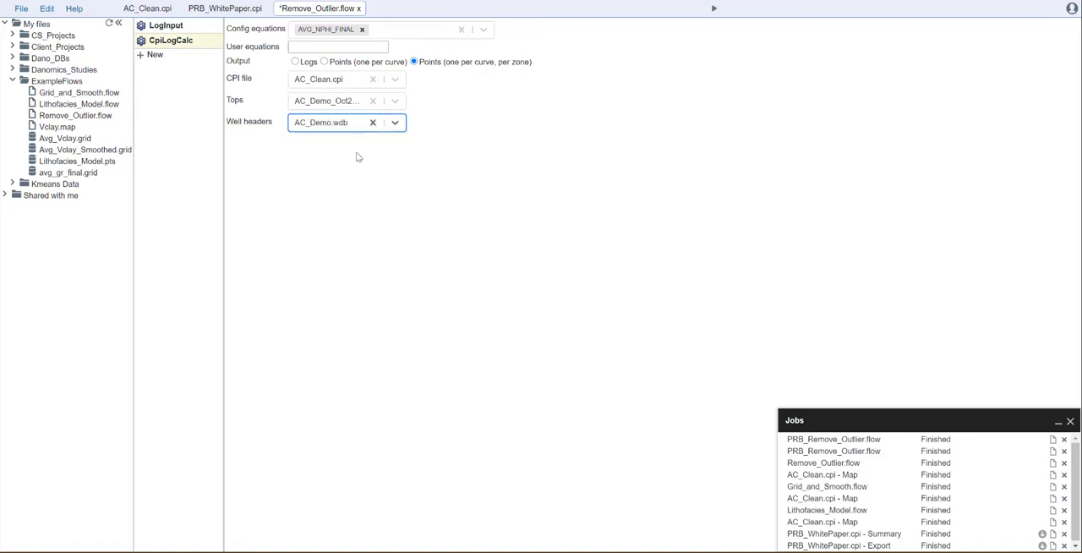
click(347, 167)
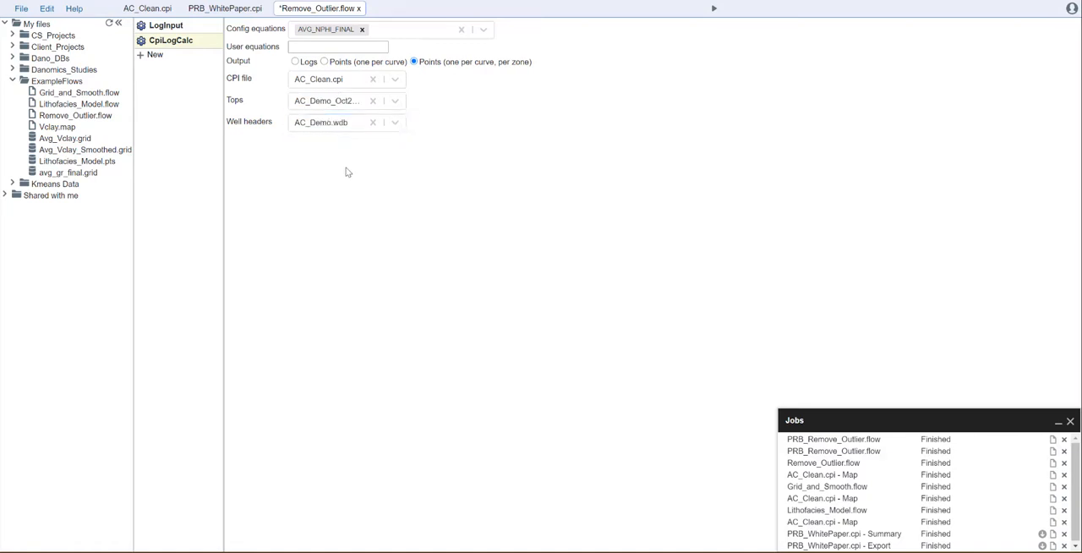
Add a PointsSelect tool that filters the Zone column by the value ASTN.
click(153, 56)
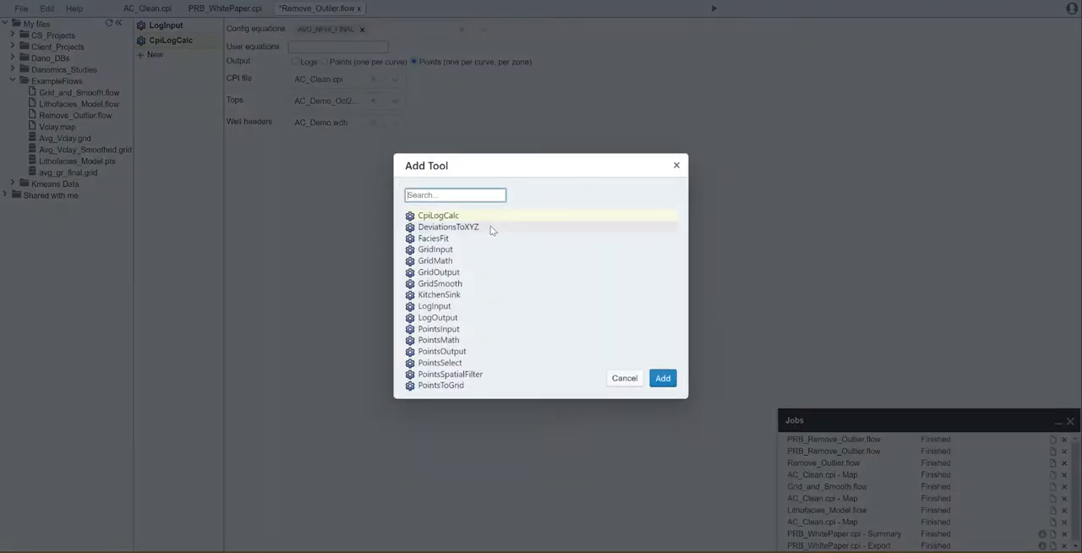
click(451, 361)
click(666, 380)
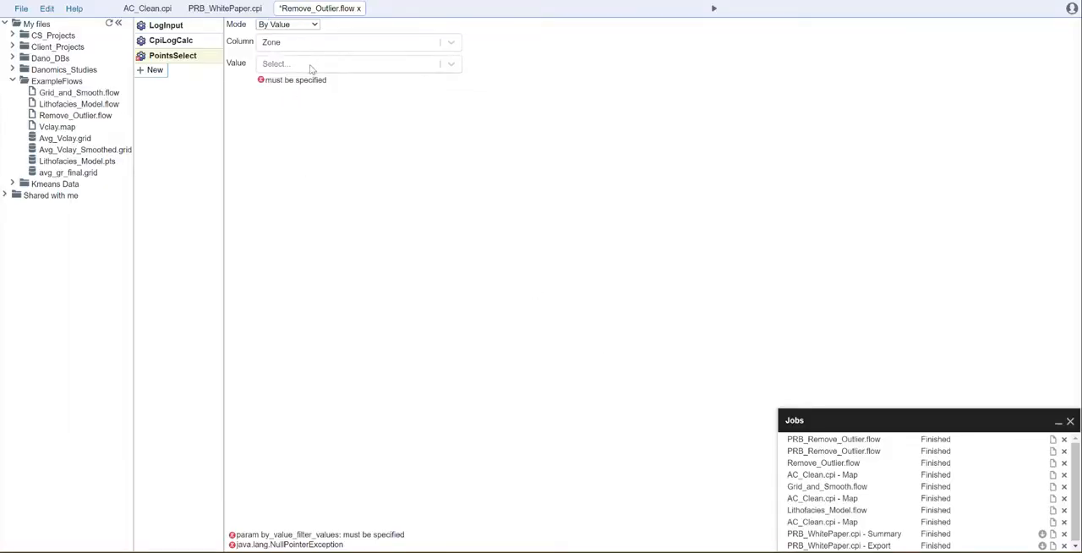
click(311, 67)
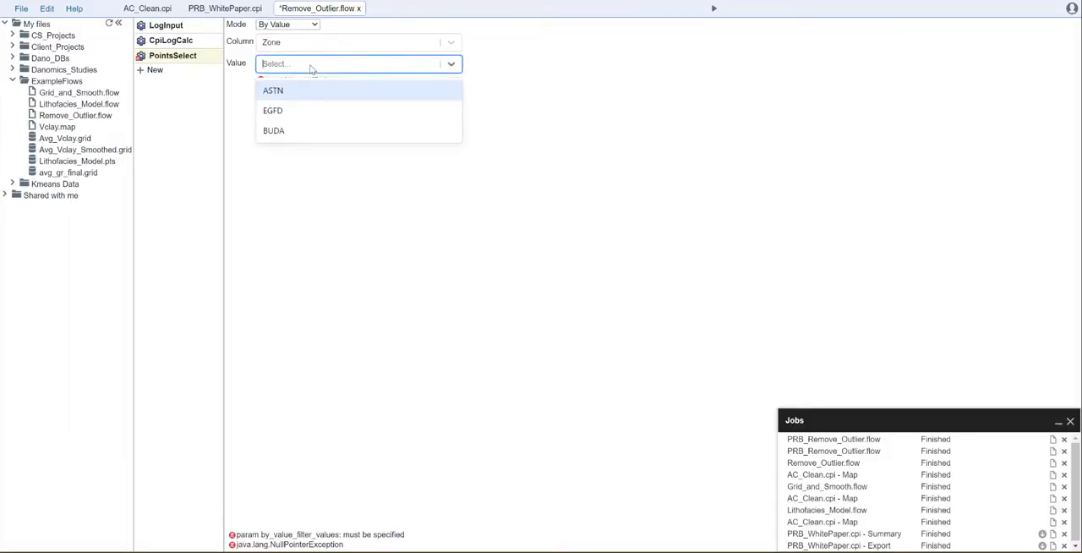
click(274, 90)
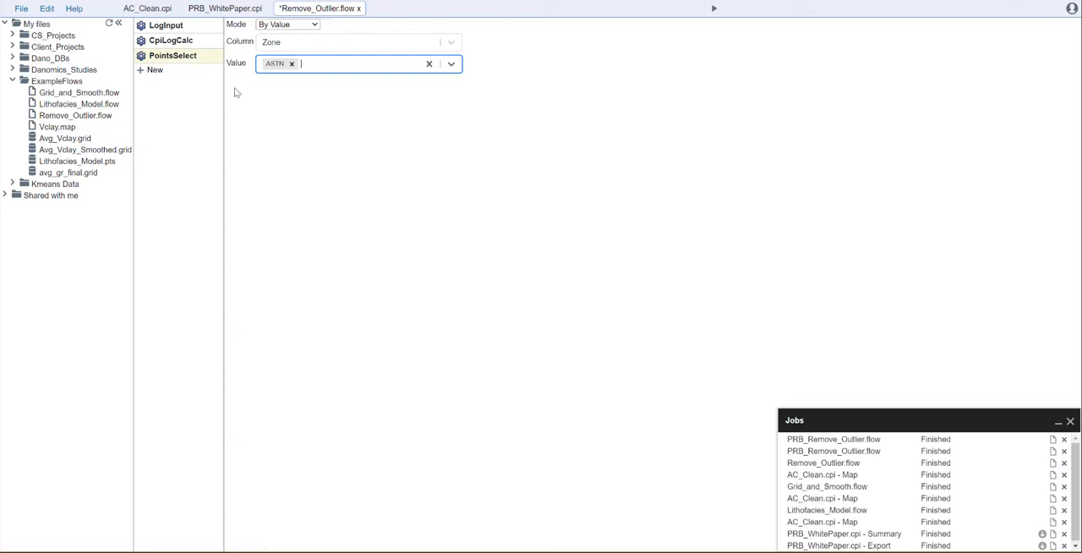
click(179, 25)
click(176, 40)
click(185, 55)
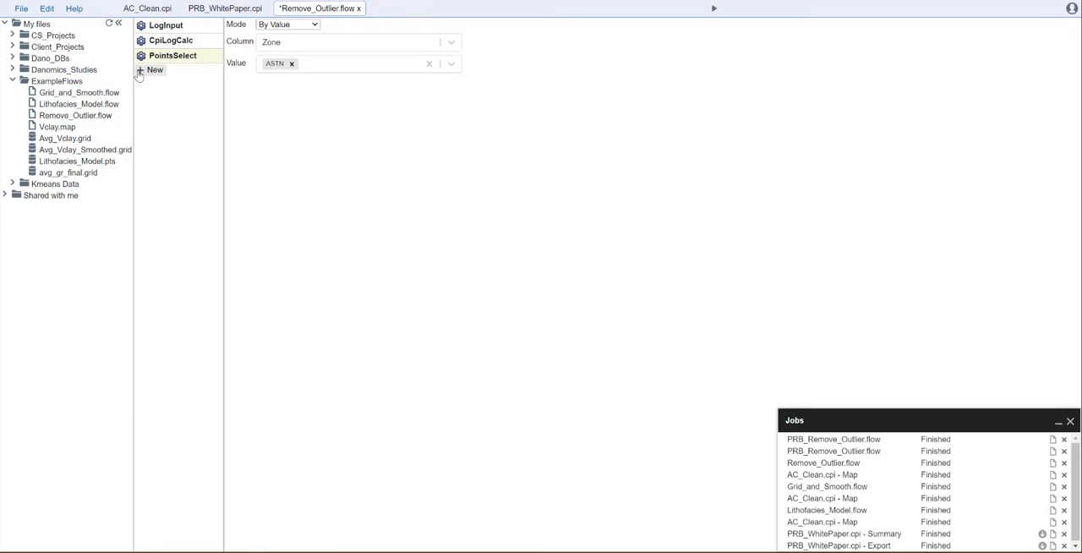
click(150, 10)
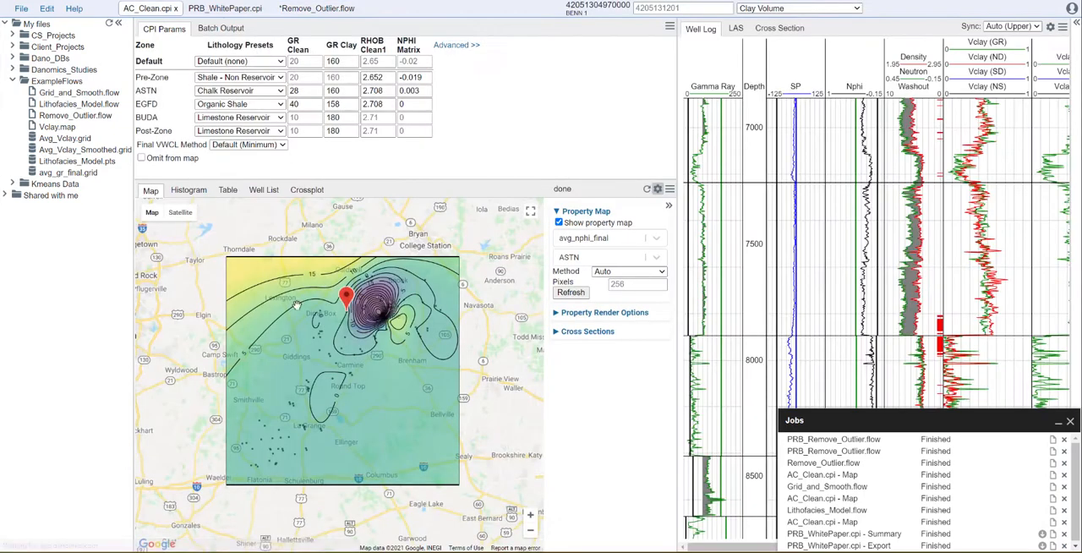
click(319, 8)
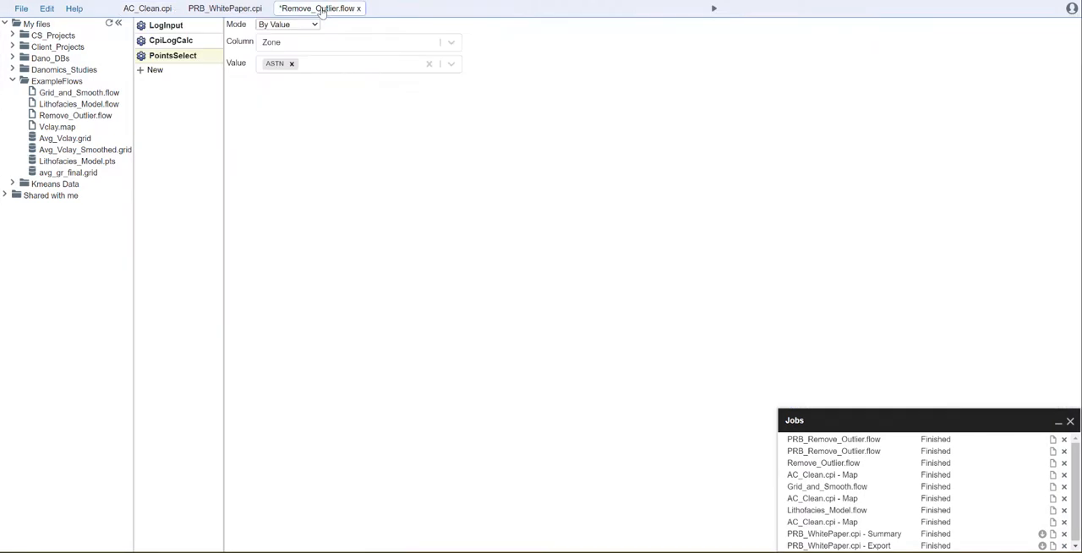
Add a PointsSpatialFilter tool to the flow and set its outlier-removal property to AVG_NPHI_FINAL.
click(154, 70)
text(point)
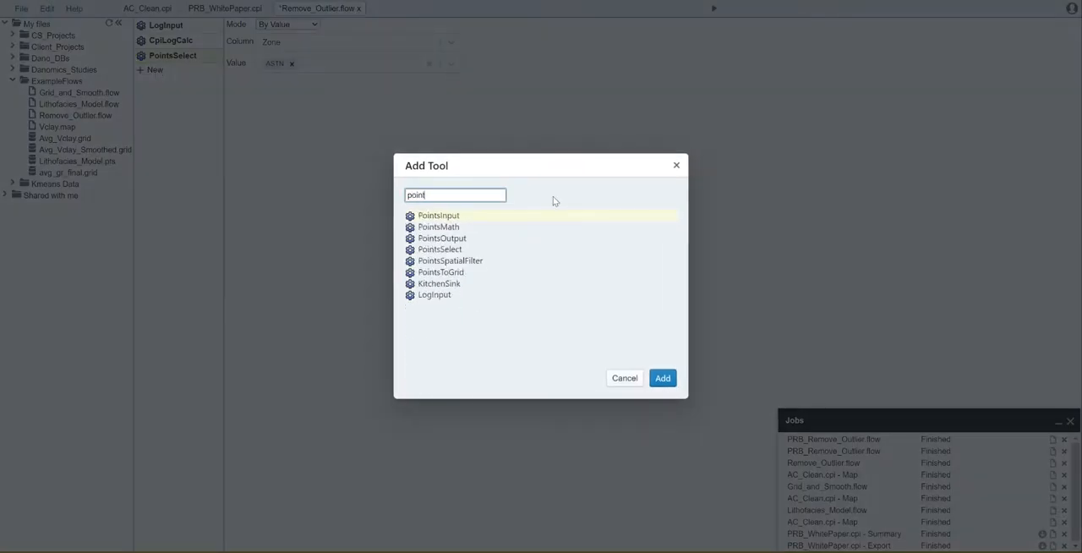
click(457, 260)
click(663, 379)
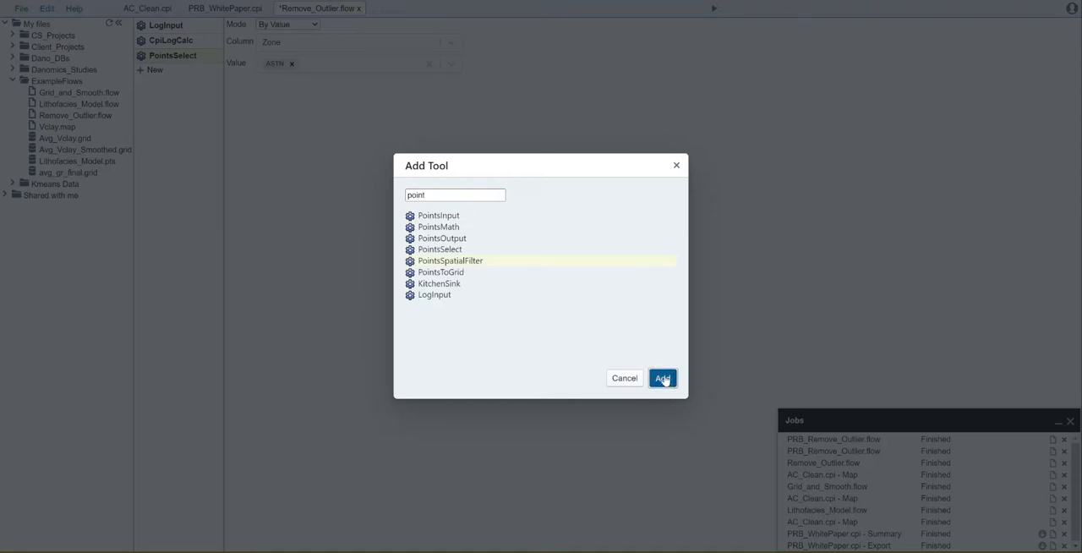
click(314, 53)
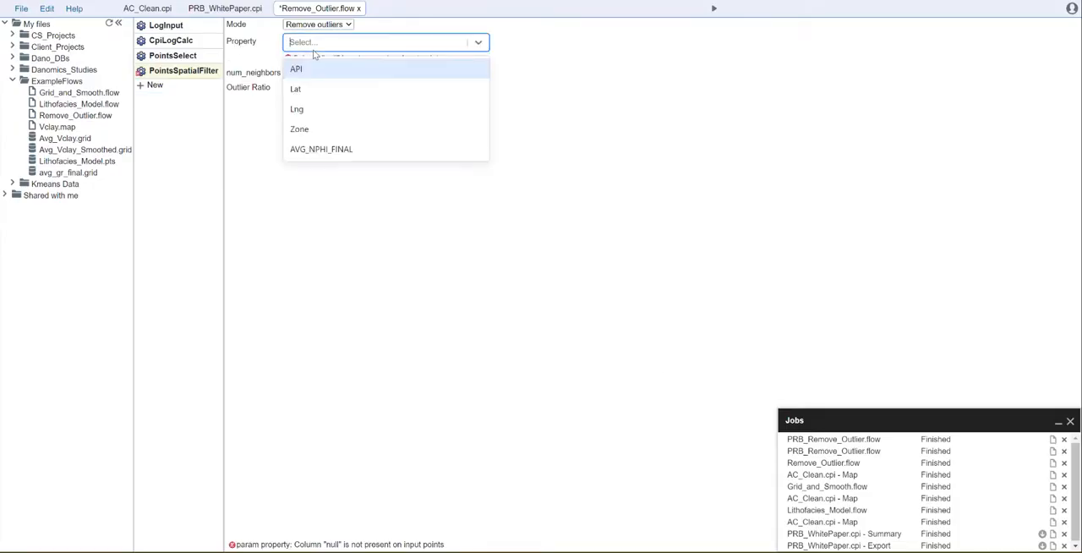
click(333, 150)
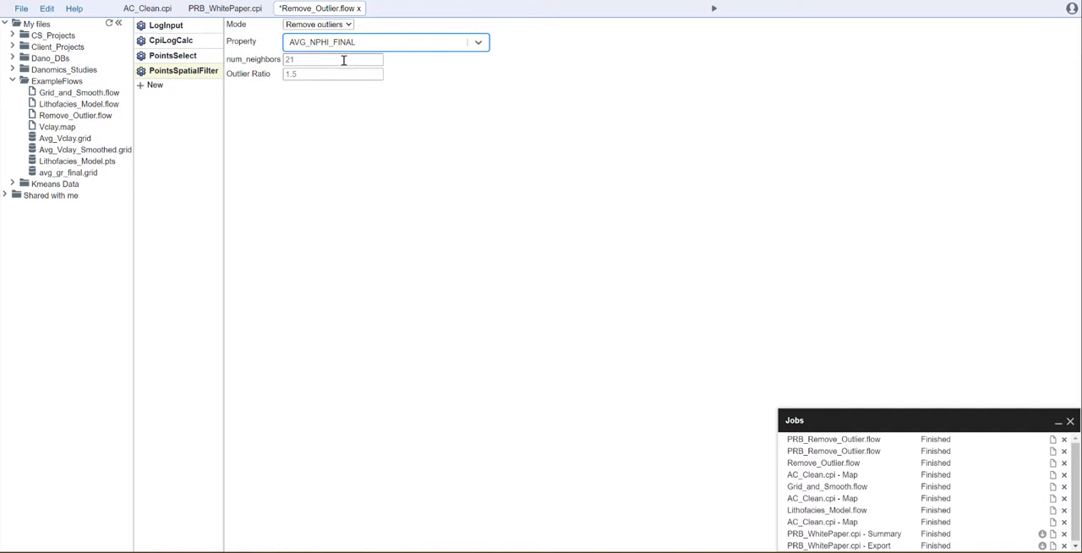
Set the PointsSpatialFilter num_neighbors to 11 and the outlier ratio to 1.1.
click(301, 60)
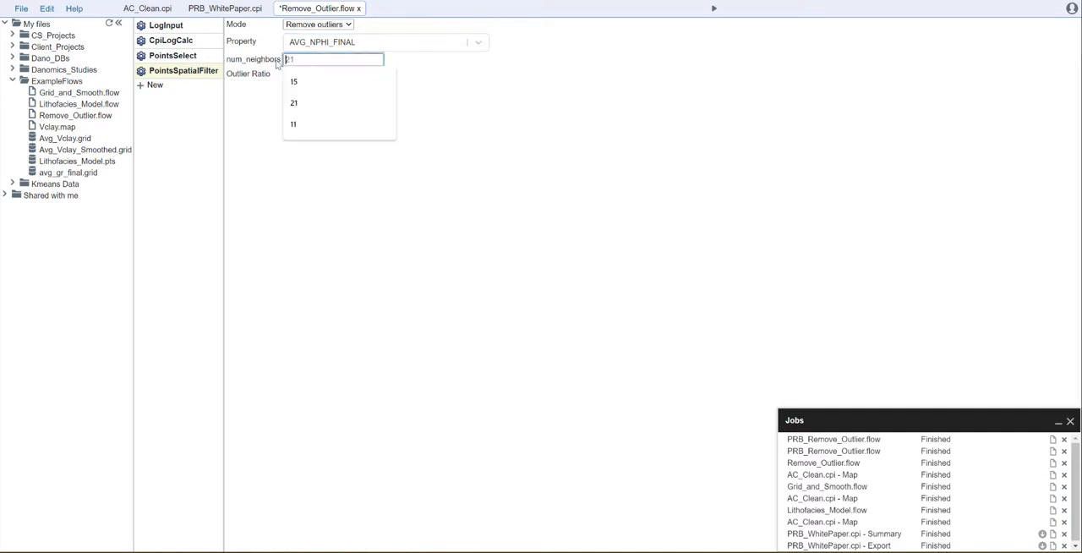
click(322, 110)
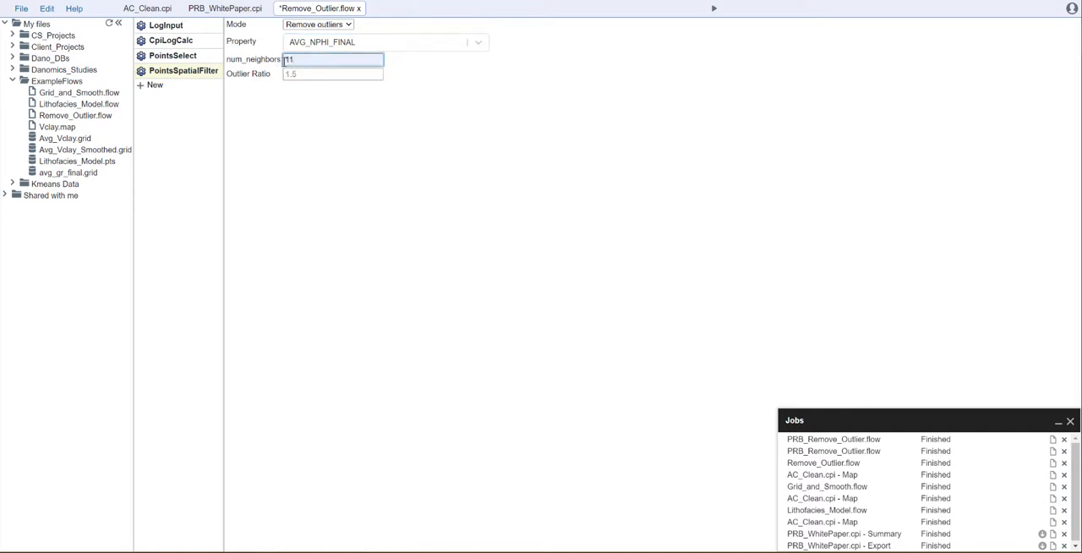
click(305, 75)
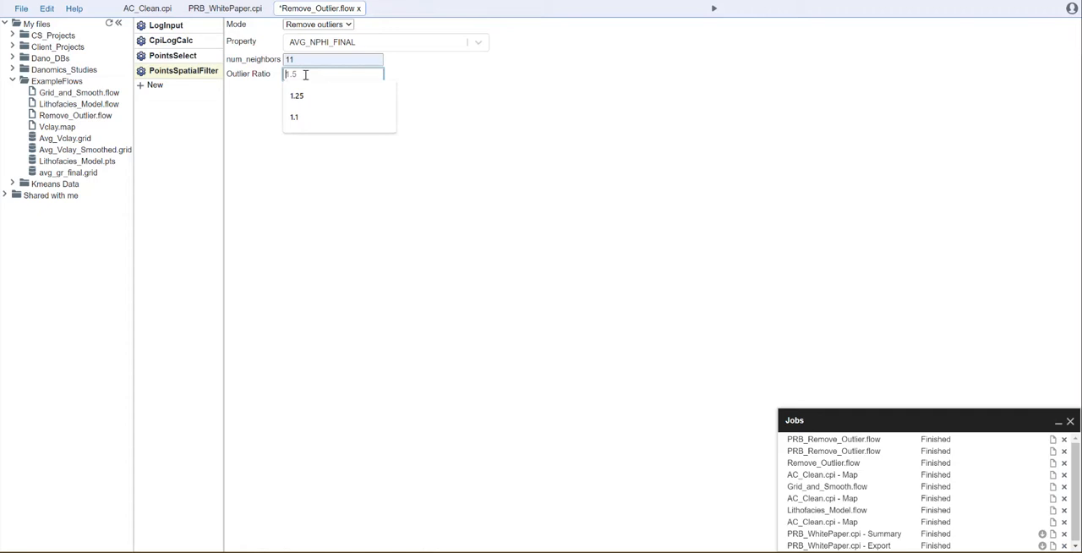
text(1.1)
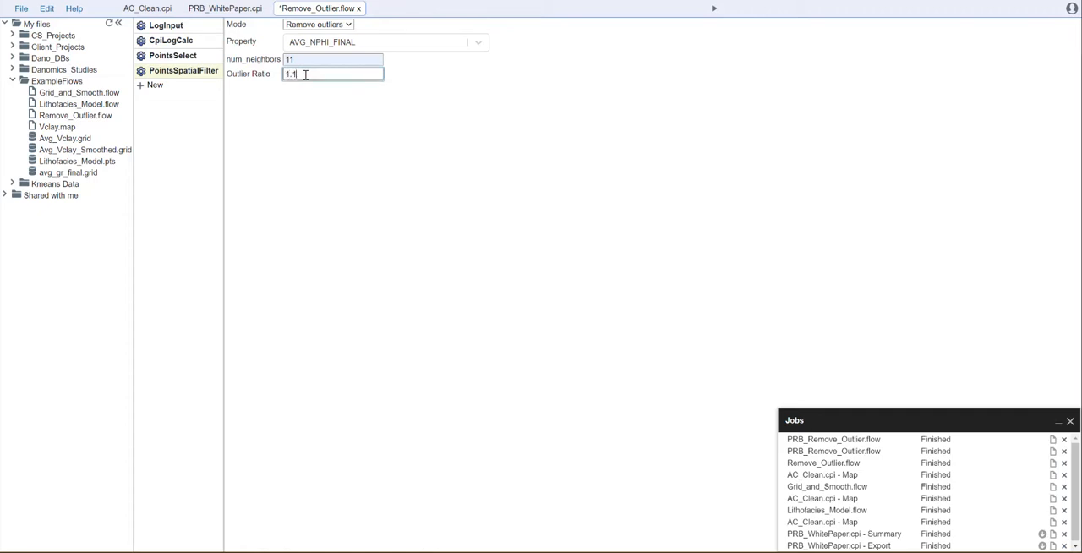
click(320, 159)
Add a PointsToGrid tool followed by a GridOutput tool at the end of the flow.
click(155, 86)
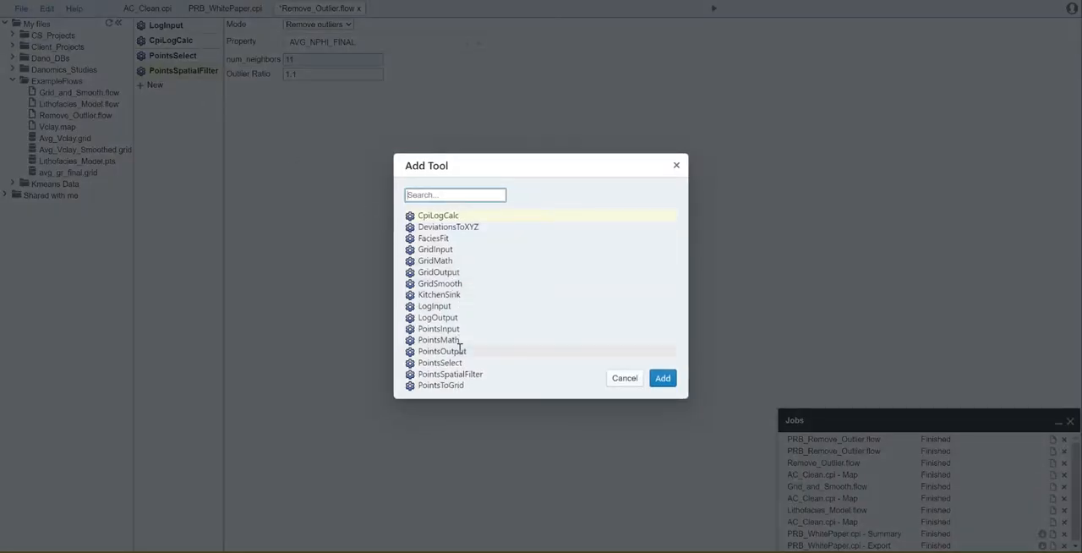
text(points)
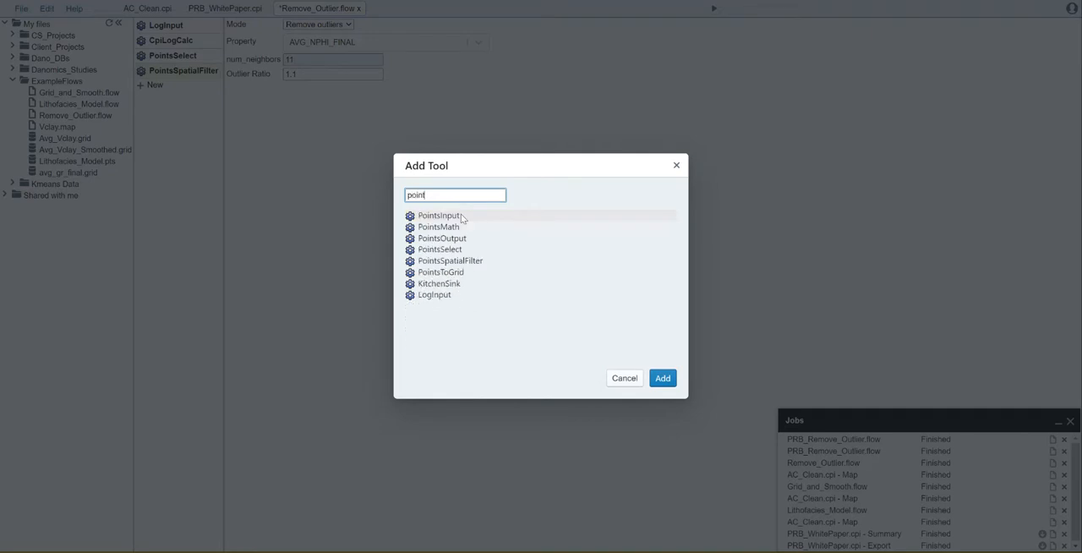
click(440, 271)
click(661, 378)
click(150, 101)
text(grid)
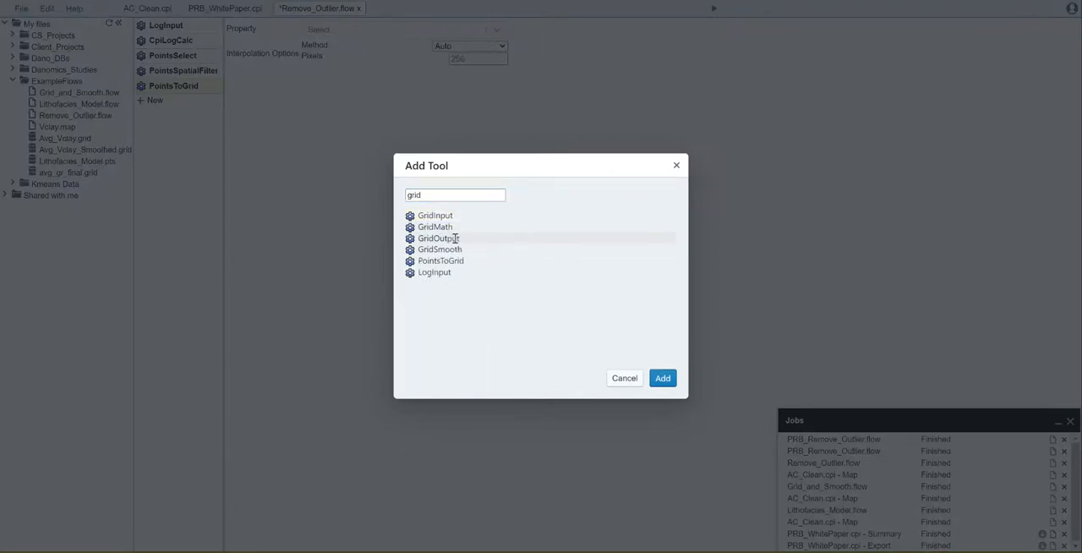
click(454, 238)
click(662, 378)
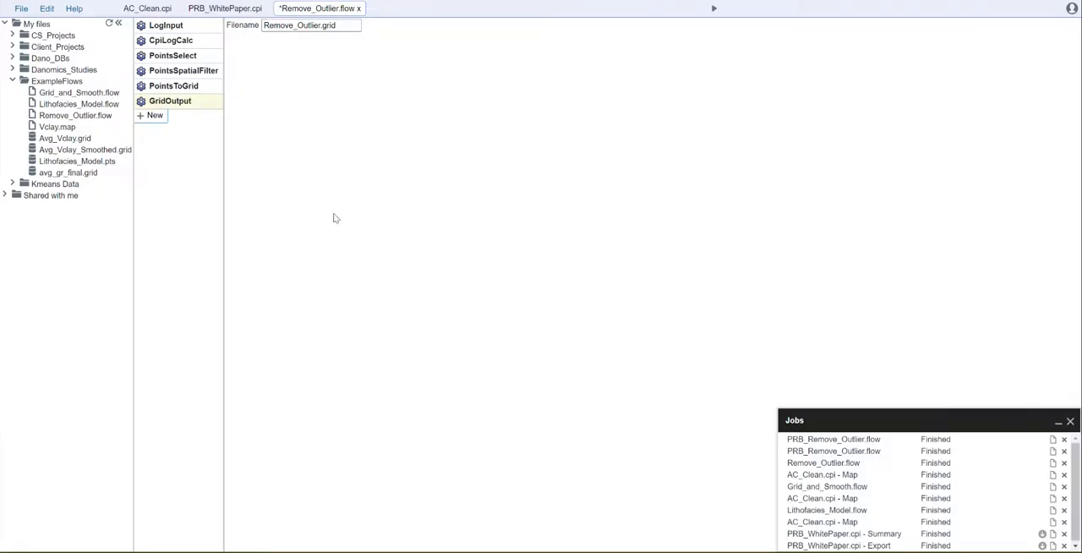
Set the PointsToGrid property to AVG_NPHI_FINAL and check the interpolation methods, keeping Auto.
click(183, 86)
click(445, 30)
click(339, 136)
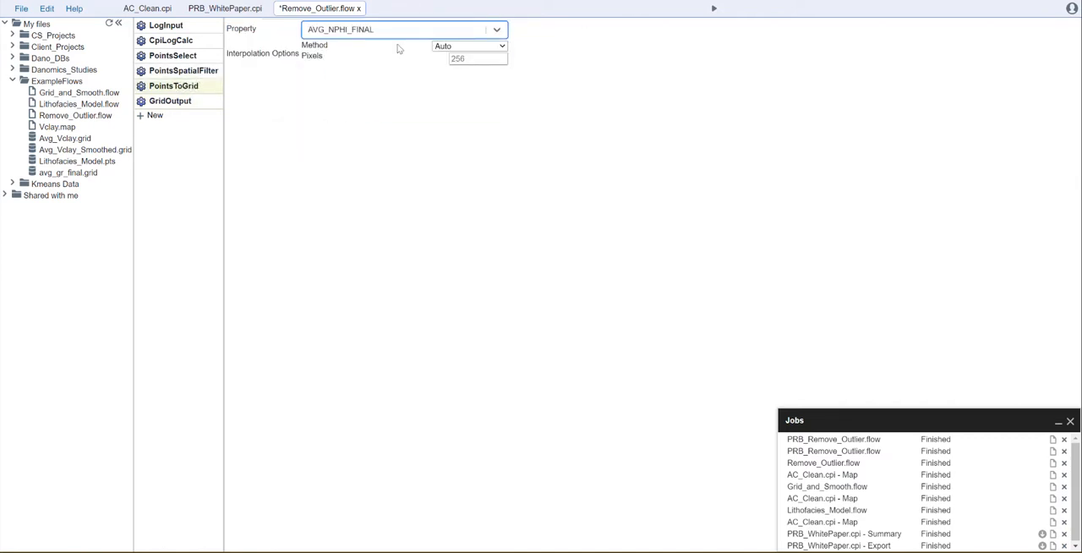
click(473, 47)
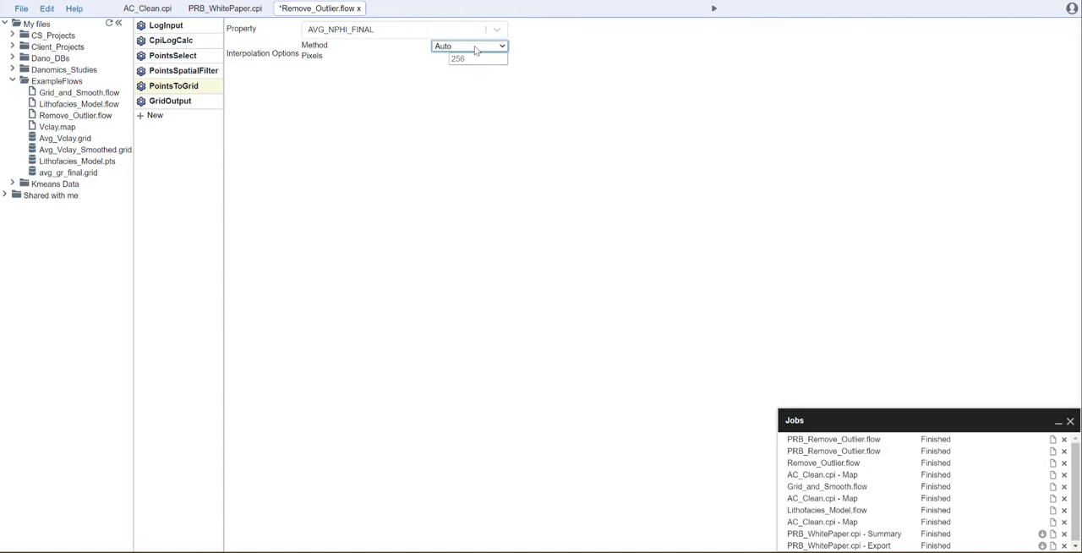
click(475, 50)
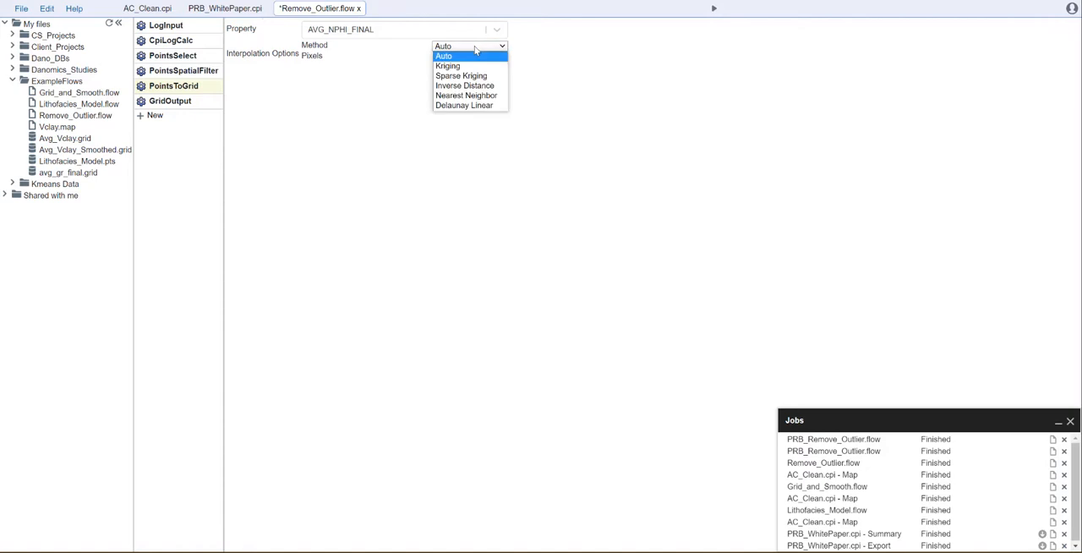
click(568, 49)
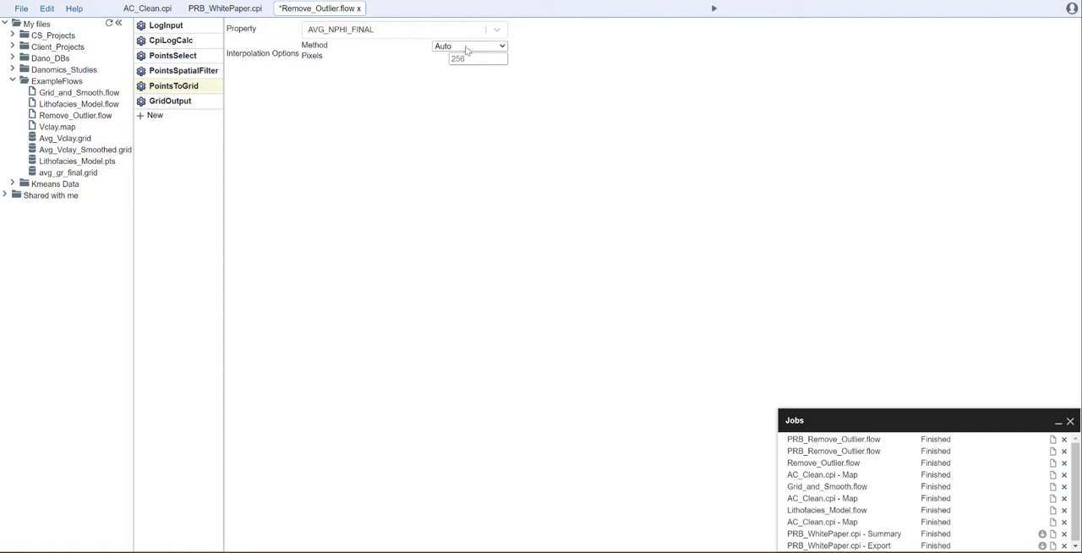
Name the GridOutput file Avg_Nphi_Final.grid and run the Remove_Outlier flow.
click(165, 102)
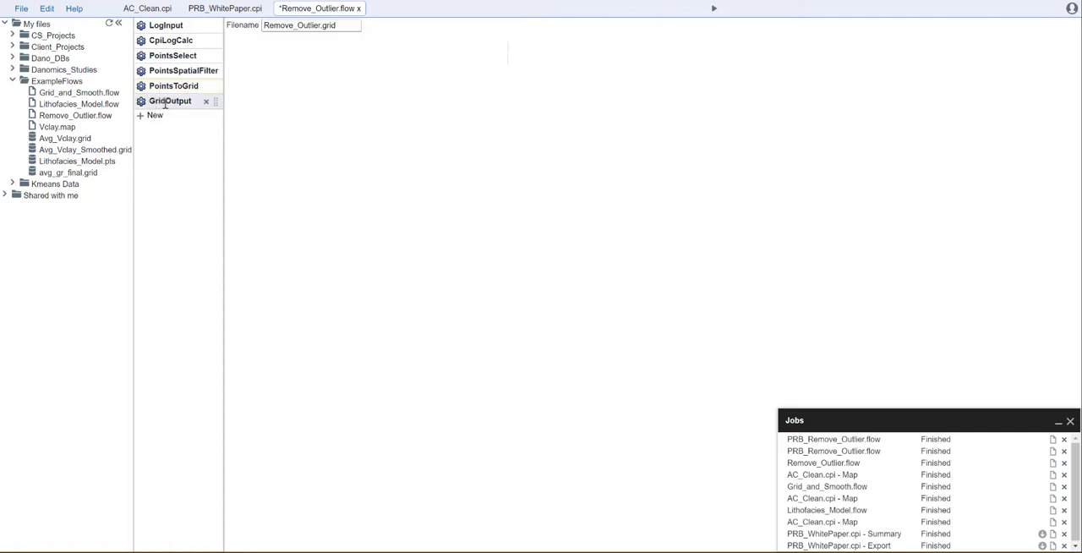
drag(338, 25, 248, 34)
key(BackSpace)
text(Avg_Nphi)
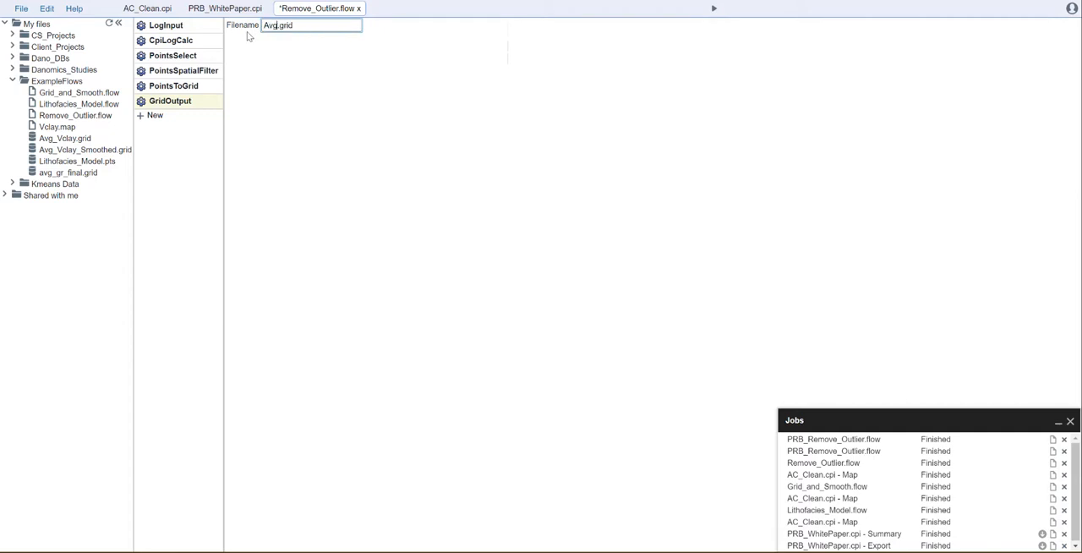
text(_Final)
click(545, 130)
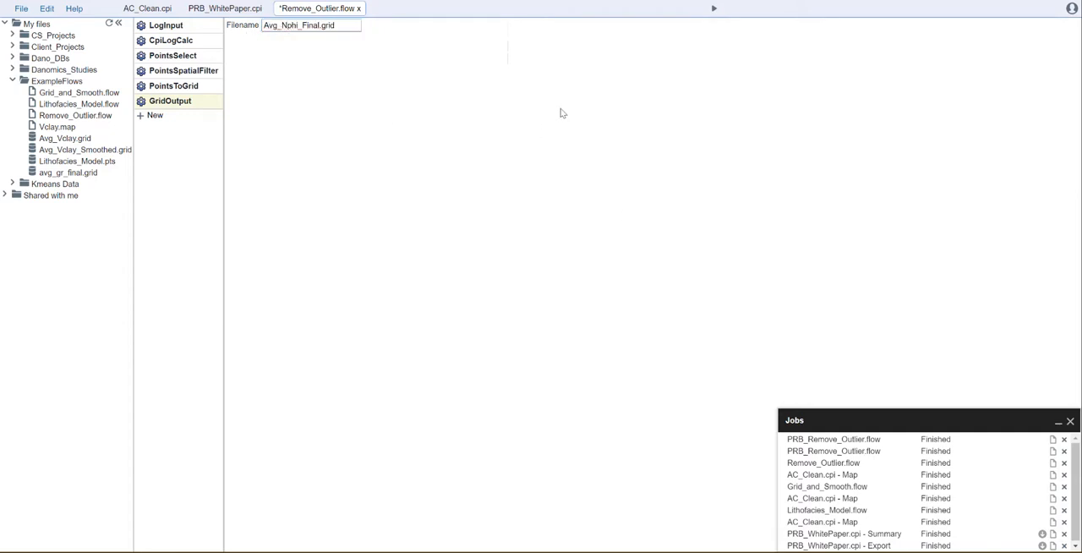
click(712, 10)
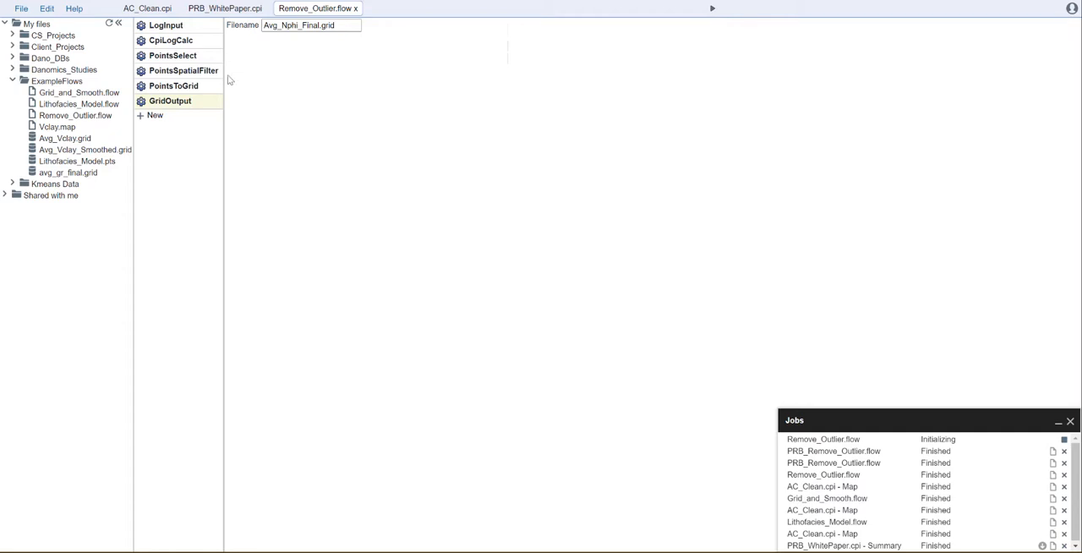
Review the settings of each tool in the Remove_Outlier flow, from LogInput through GridOutput.
click(167, 26)
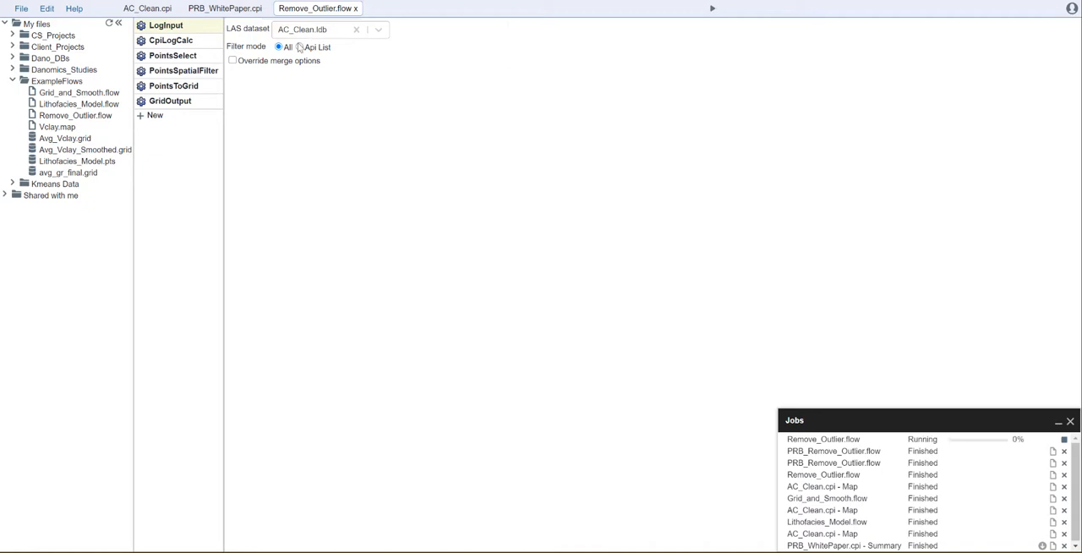
click(165, 41)
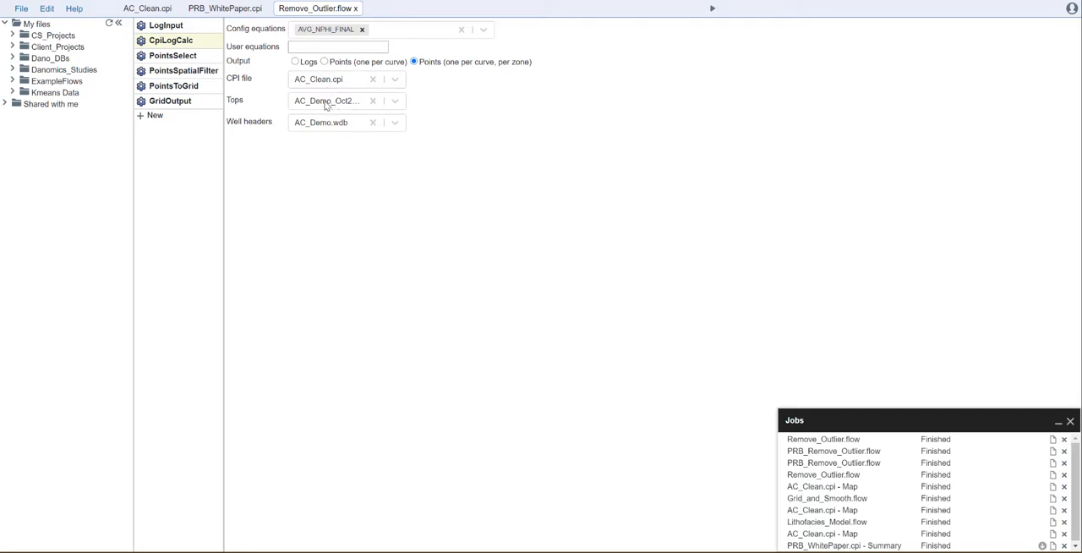
click(179, 57)
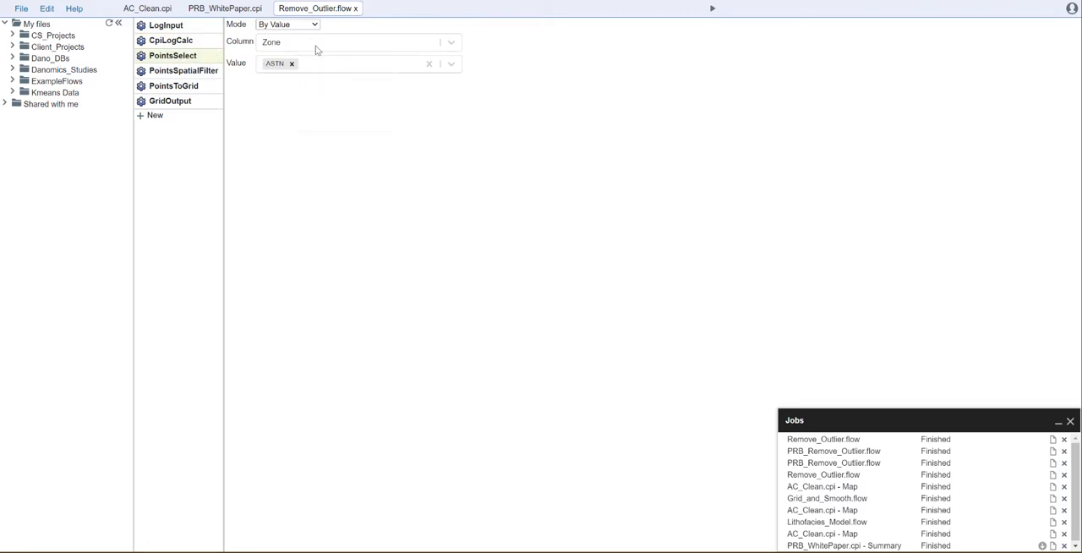
click(204, 71)
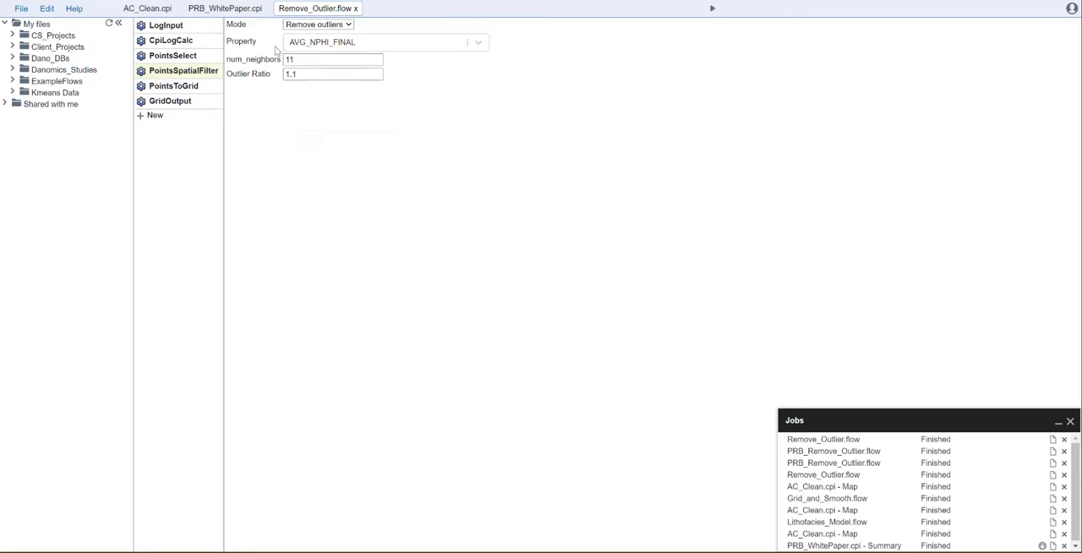
click(172, 87)
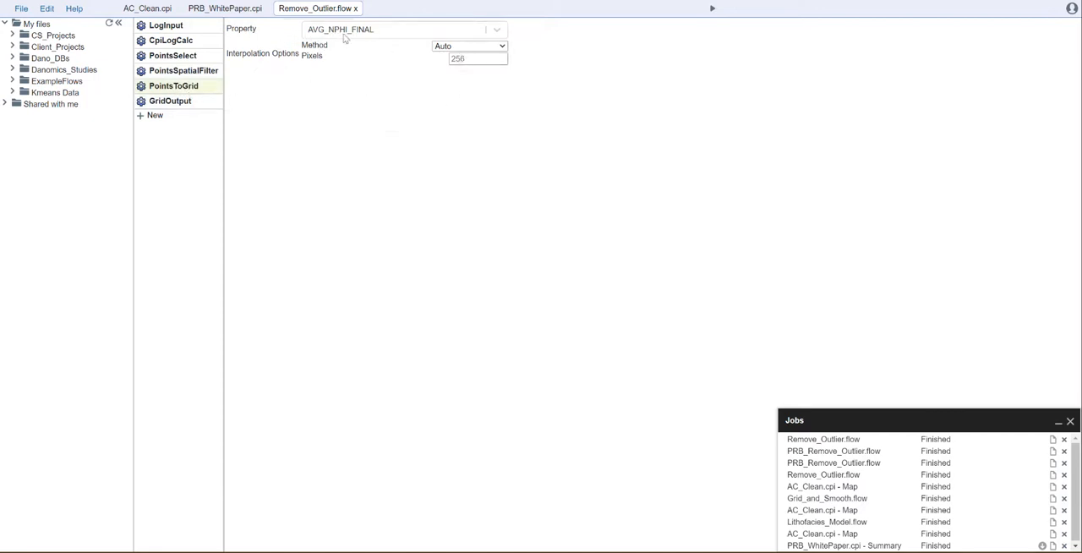
click(173, 99)
Create a new map file named Avg_nphi_final.map and move it into the ExampleFlows folder.
click(12, 80)
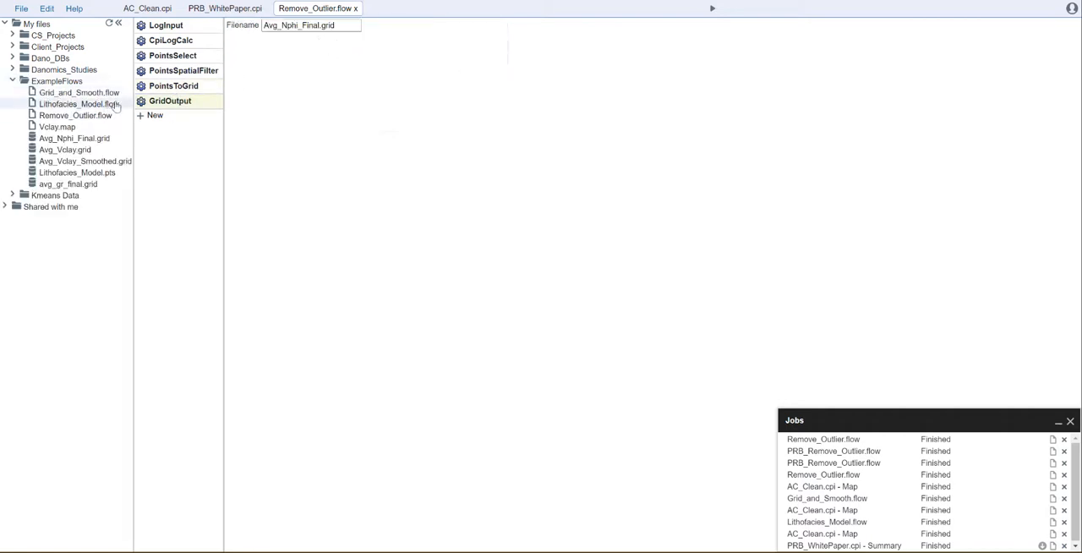
right_click(62, 83)
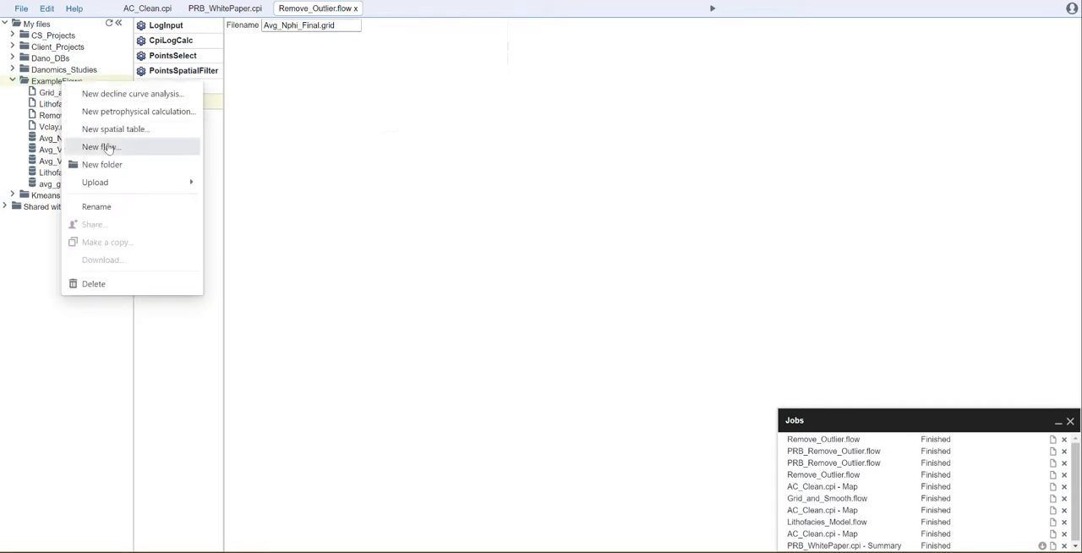
click(20, 9)
click(20, 9)
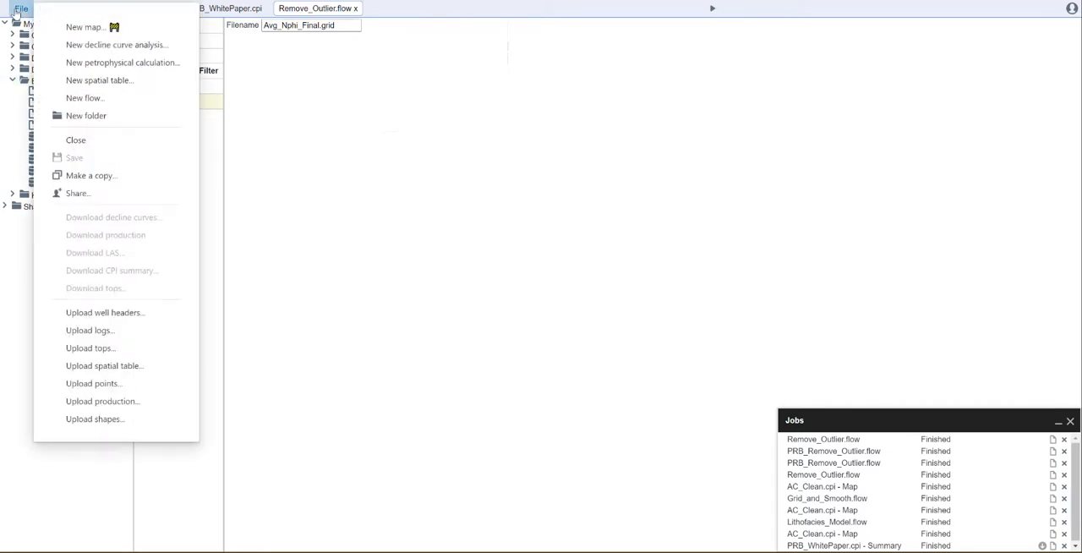
click(85, 27)
text(A)
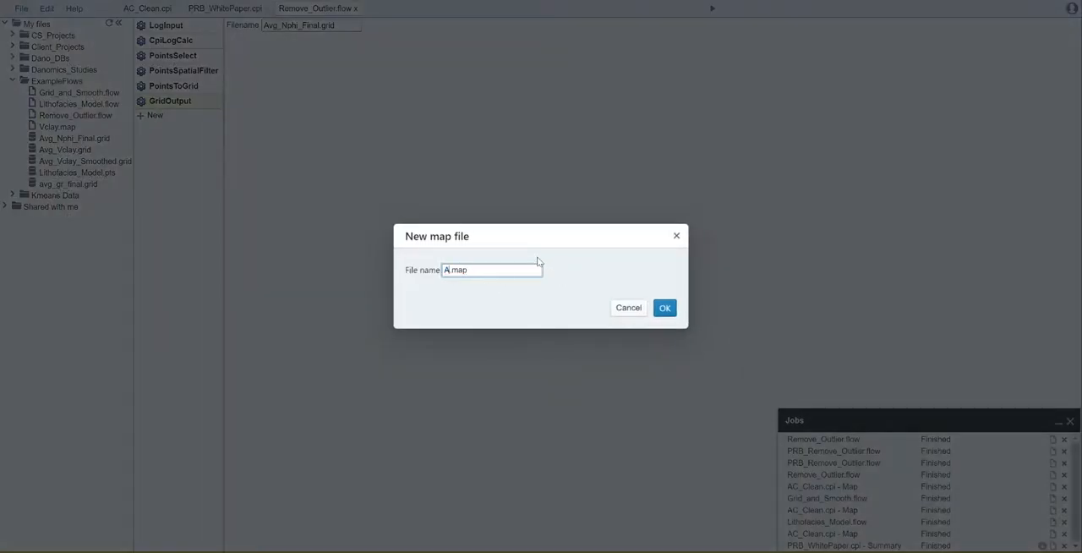
text(vg_nphi_final)
click(663, 308)
drag(90, 208, 77, 91)
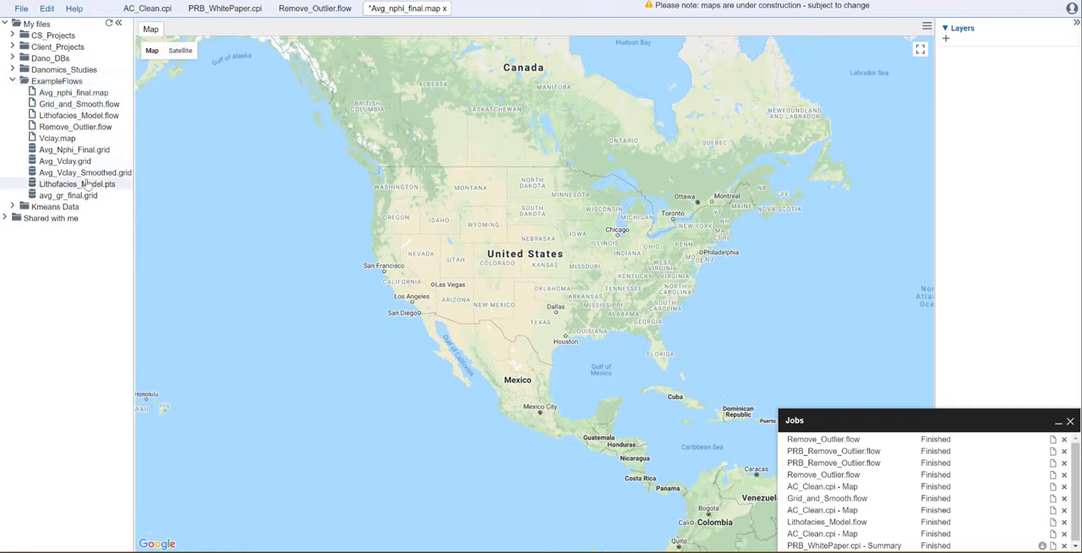
Add a Property layer to the map using Avg_Nphi_Final.grid from ExampleFlows.
click(945, 40)
click(490, 250)
click(494, 291)
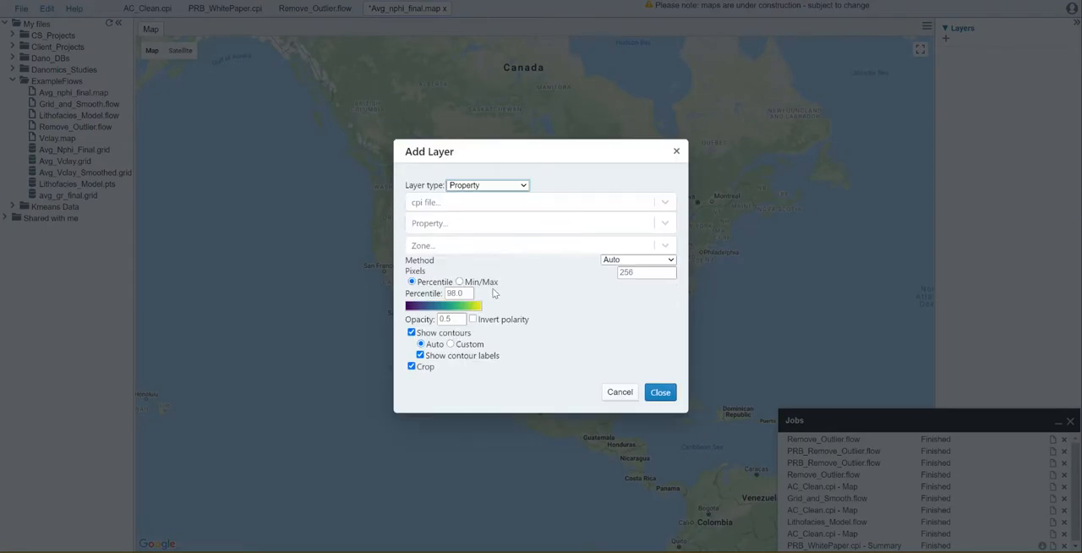
click(496, 205)
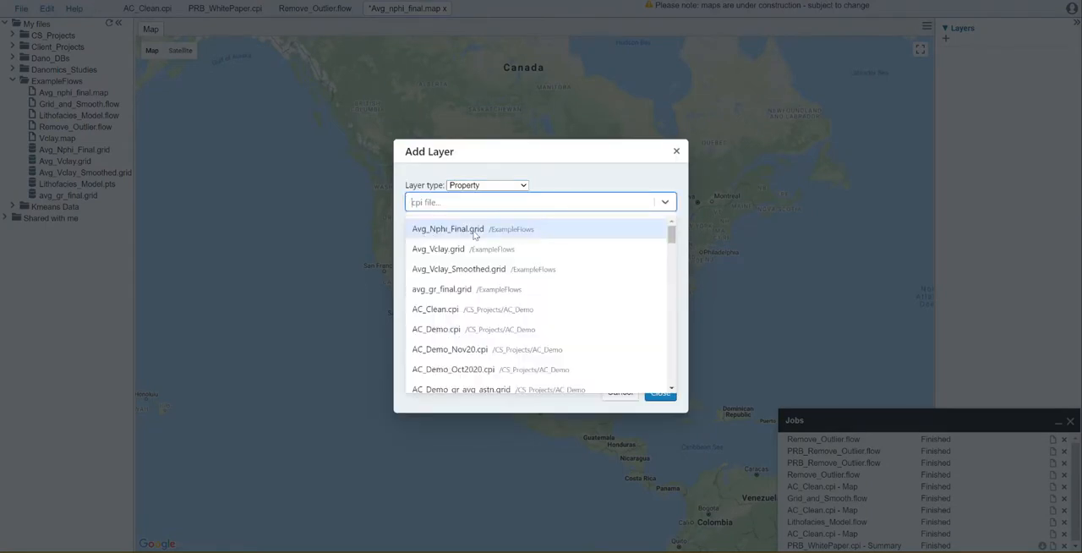
click(476, 234)
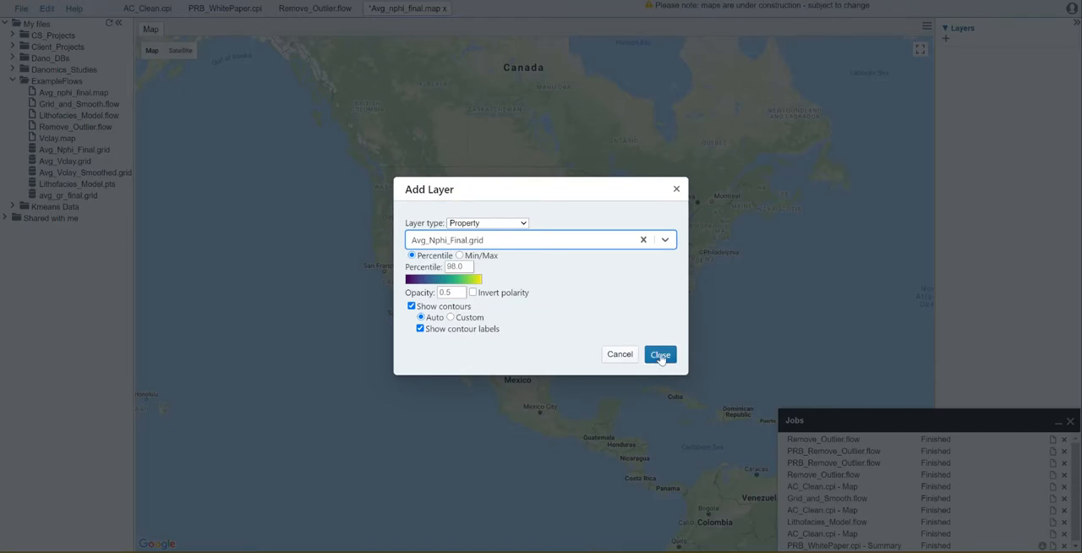
click(660, 354)
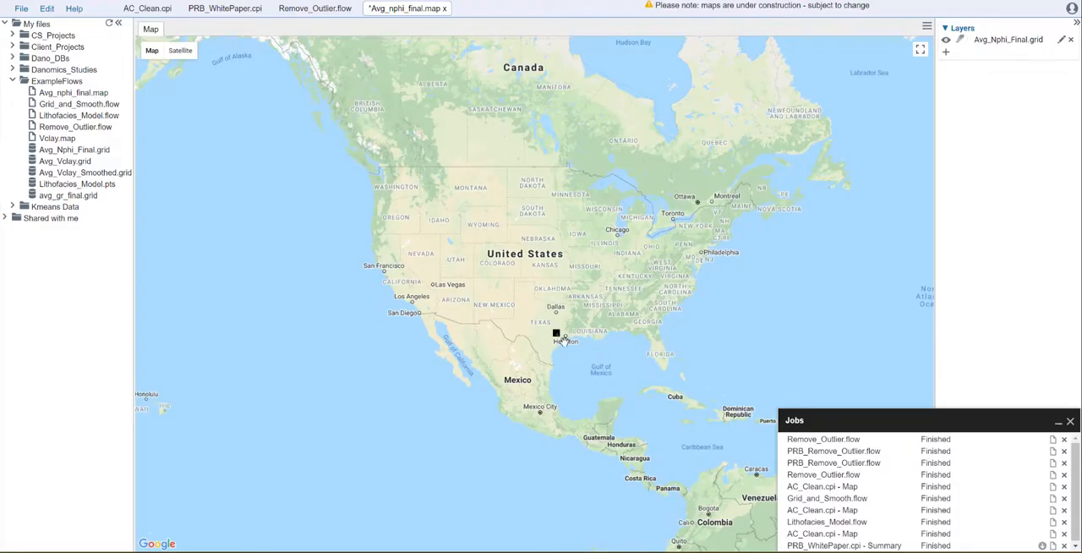
Compare the outlier-filtered Avg_Nphi_Final.grid contours in Texas with the avg_nphi_final property map for ASTN in AC_Clean.cpi.
scroll(564, 341, up, 3)
scroll(563, 341, up, 4)
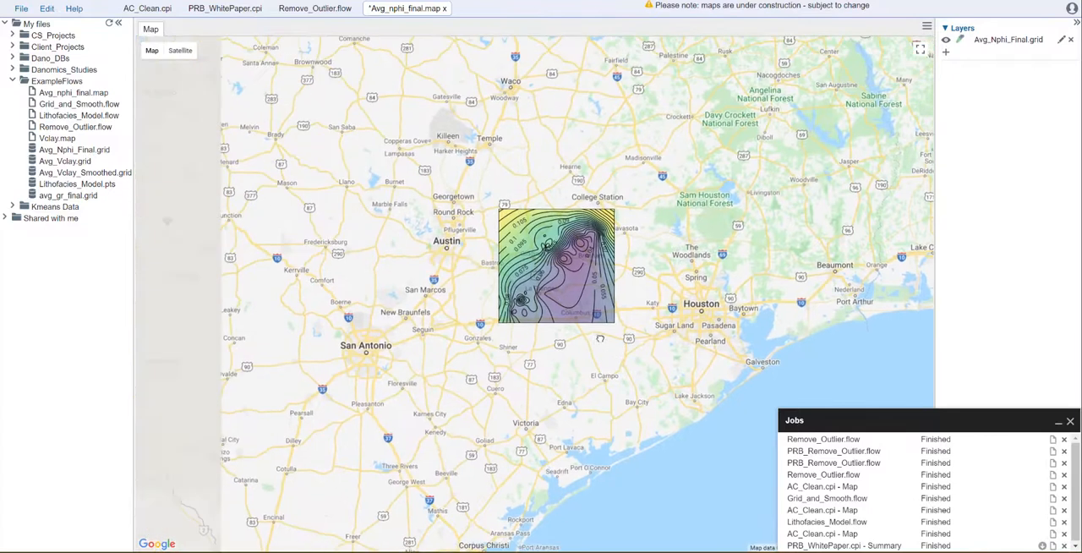
scroll(599, 354, up, 2)
drag(575, 301, 589, 367)
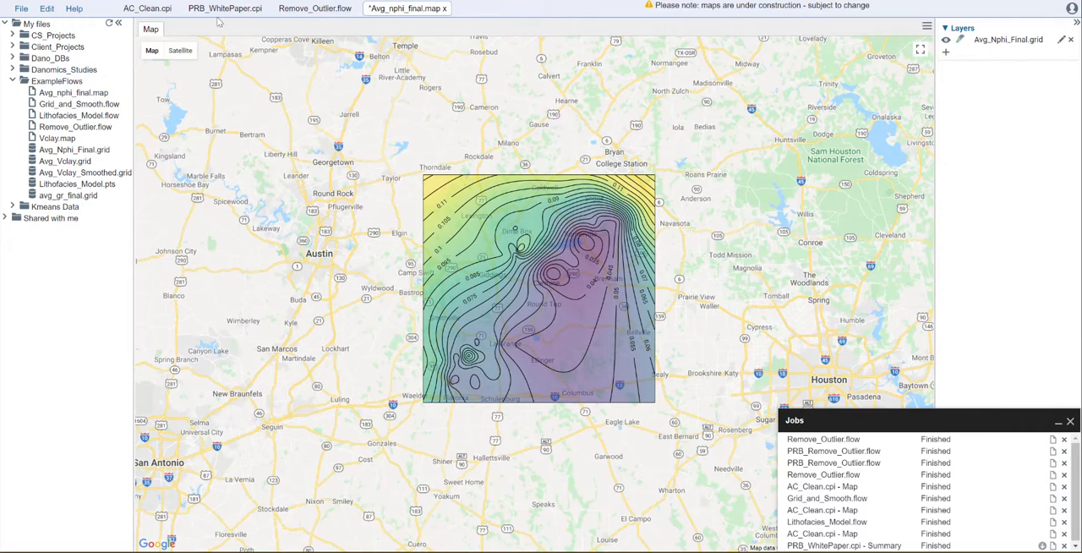
click(148, 9)
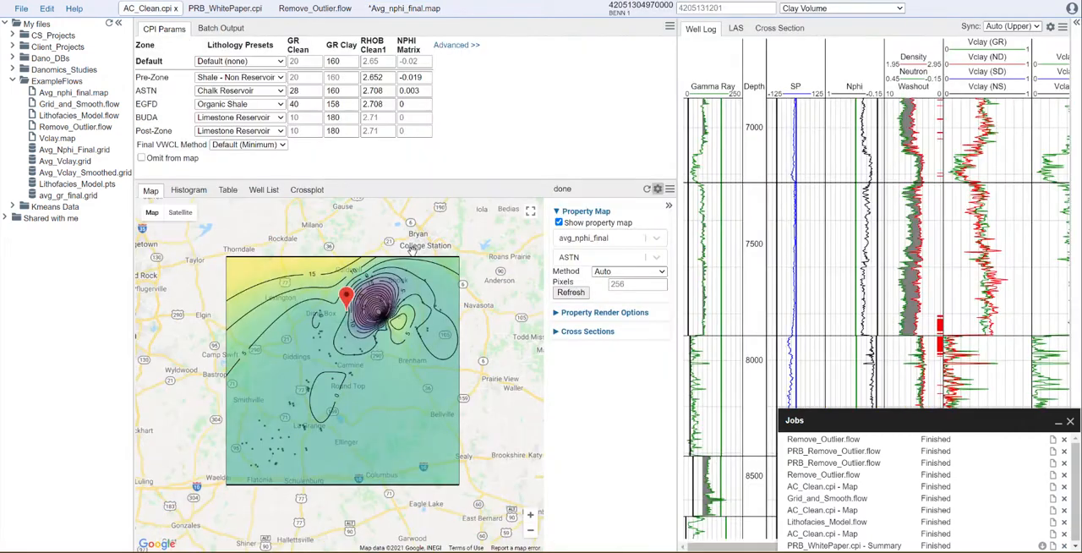
click(393, 10)
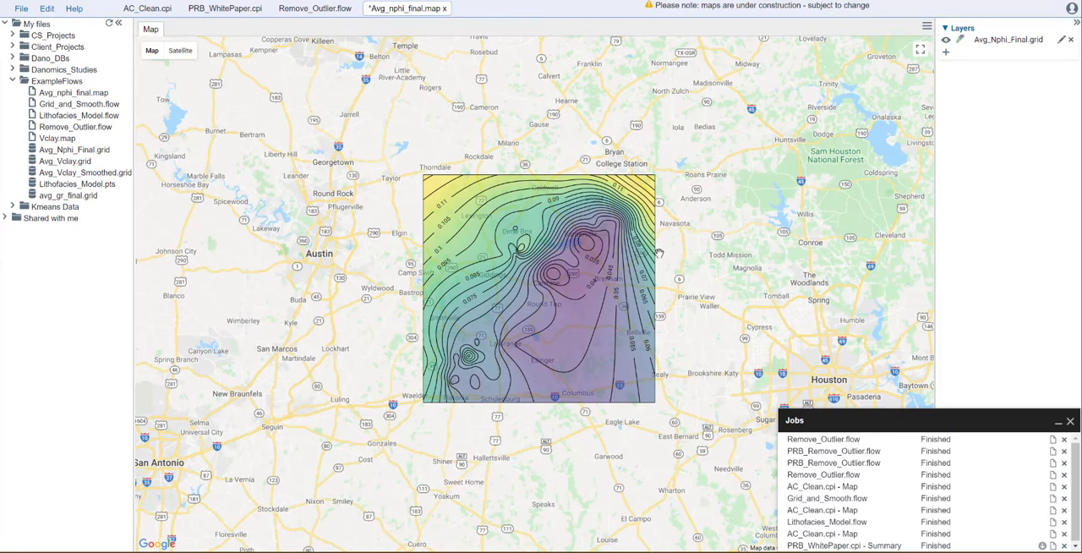
click(149, 11)
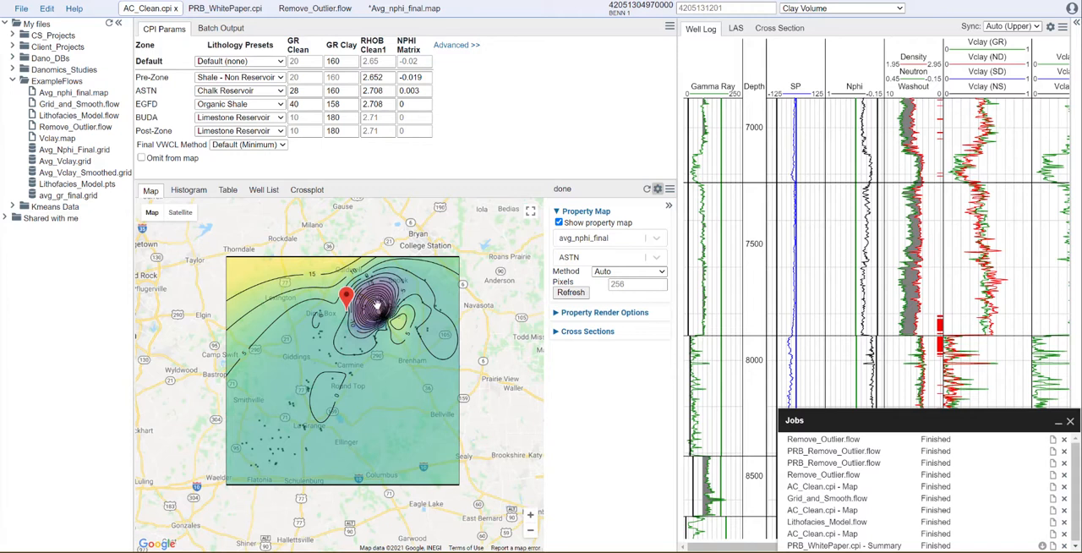
Omit the well at the strong contour anomaly from the AC_Clean.cpi map and refresh the avg_nphi_final property map for ASTN.
scroll(396, 326, up, 2)
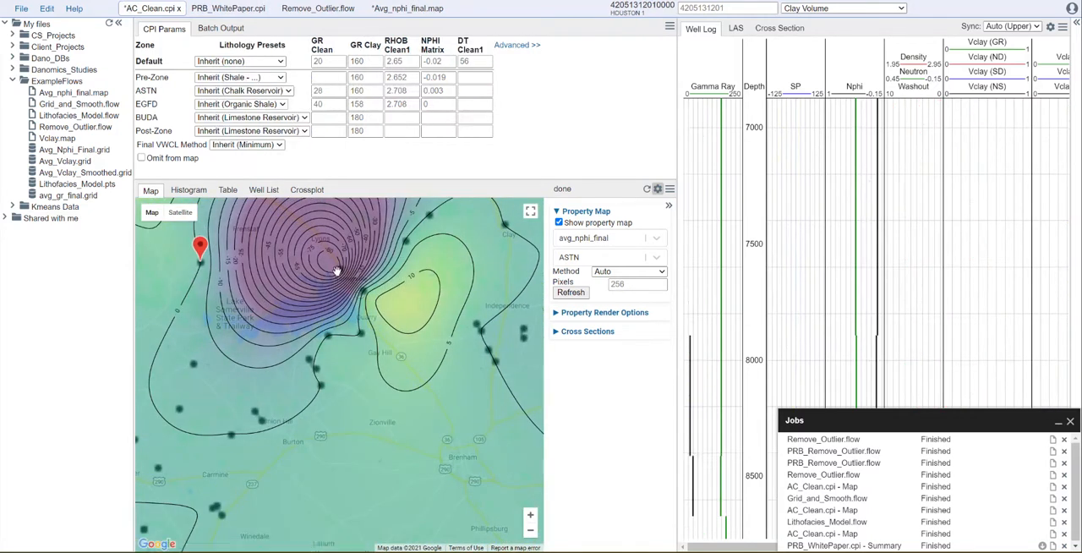
click(569, 296)
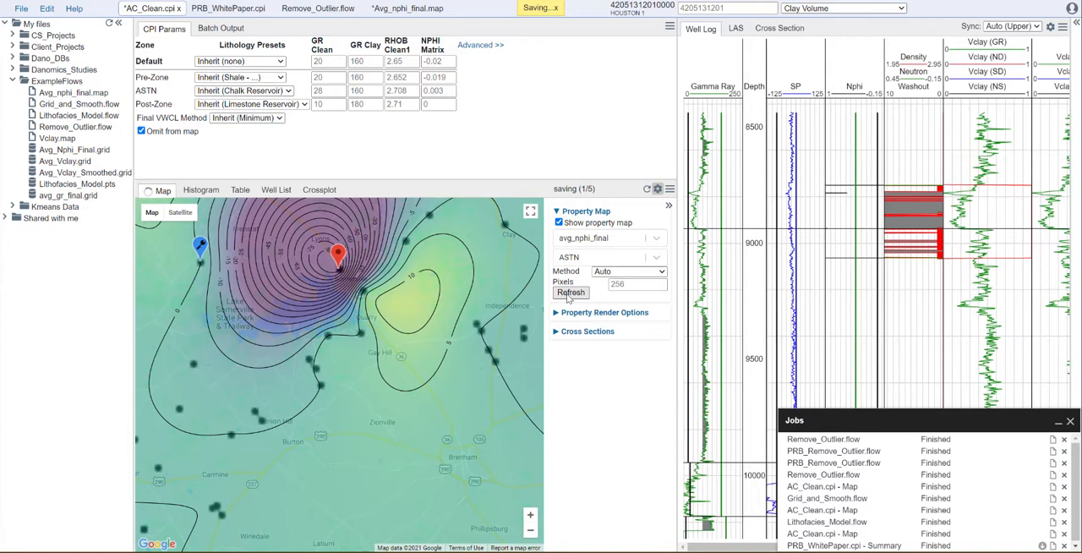
scroll(463, 392, down, 1)
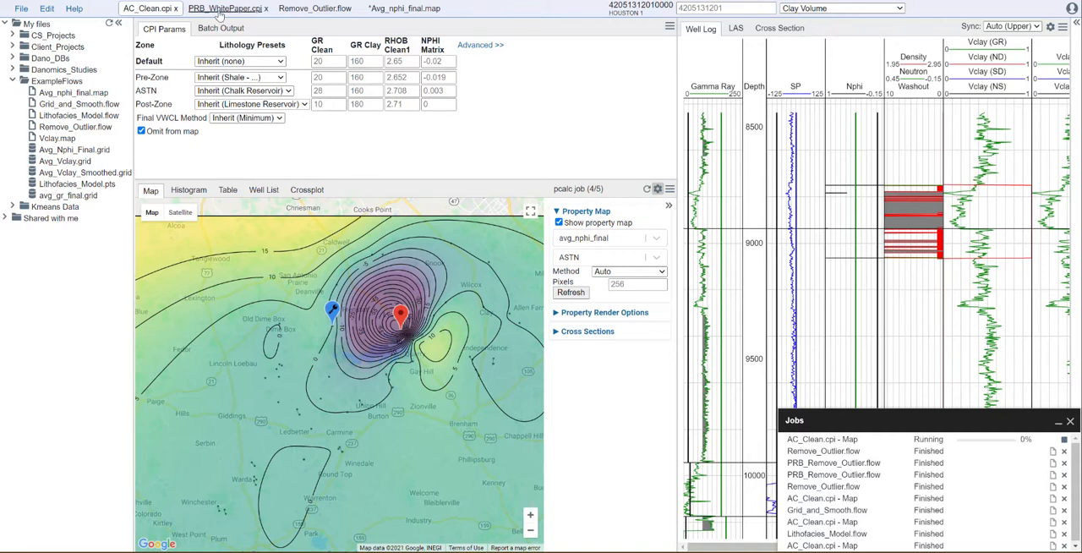
Examine the avg_gr_final property map for the Niobrara in PRB_WhitePaper.cpi, checking its map settings and the bullseye contours across Wyoming.
click(218, 10)
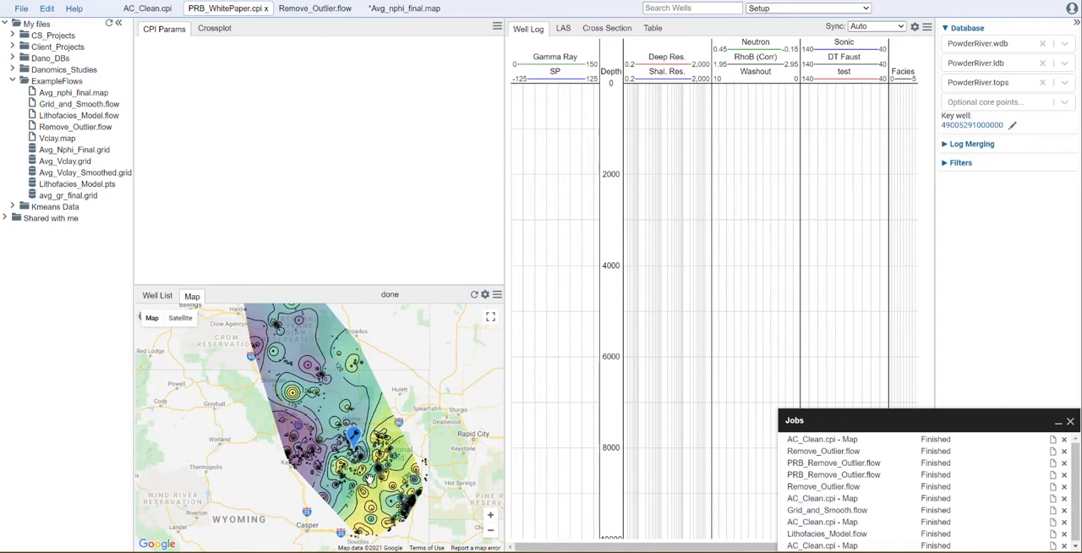
scroll(369, 479, up, 1)
drag(370, 480, 319, 339)
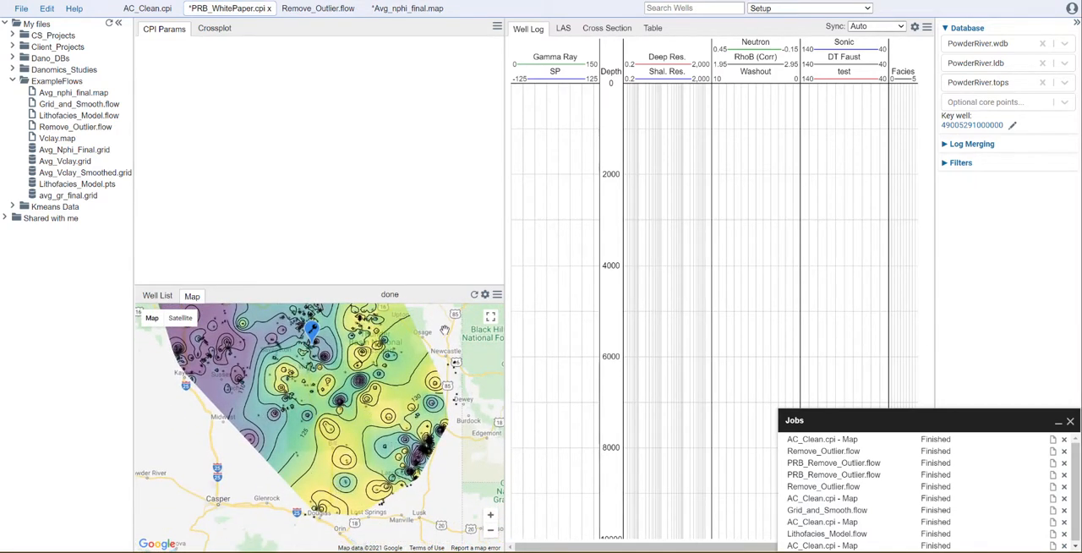
click(484, 294)
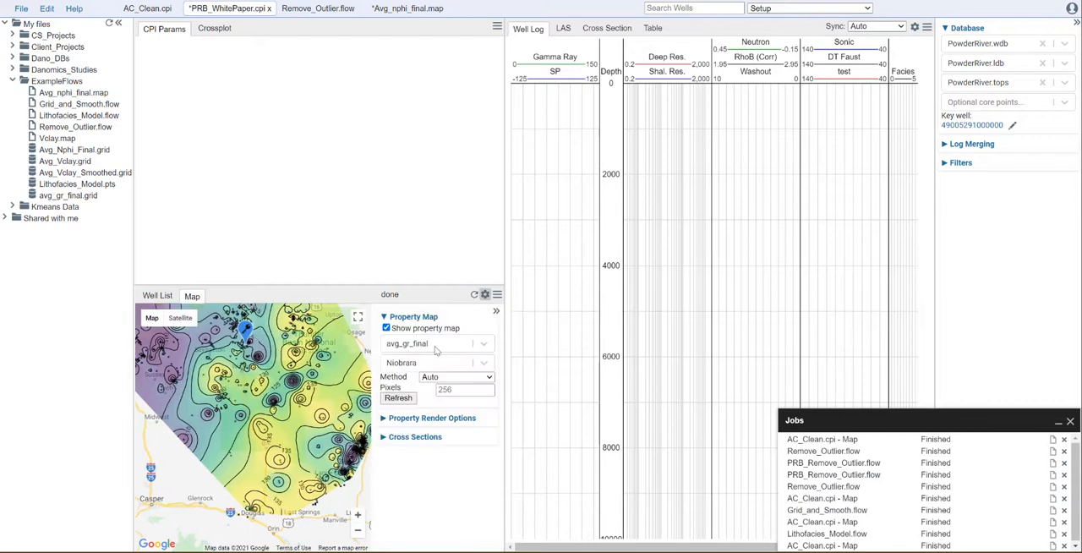
click(484, 294)
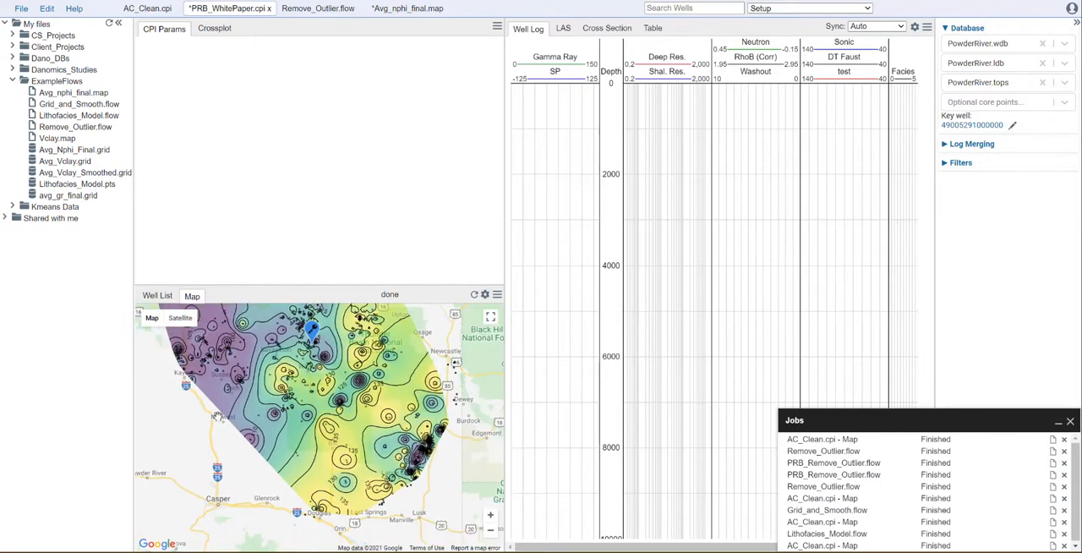
scroll(346, 395, down, 2)
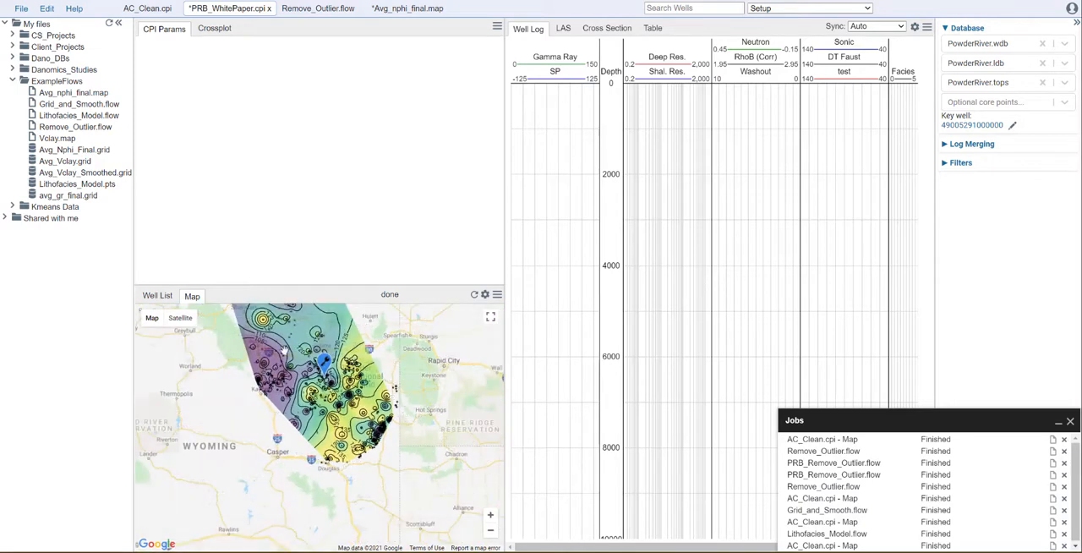
drag(311, 369, 304, 401)
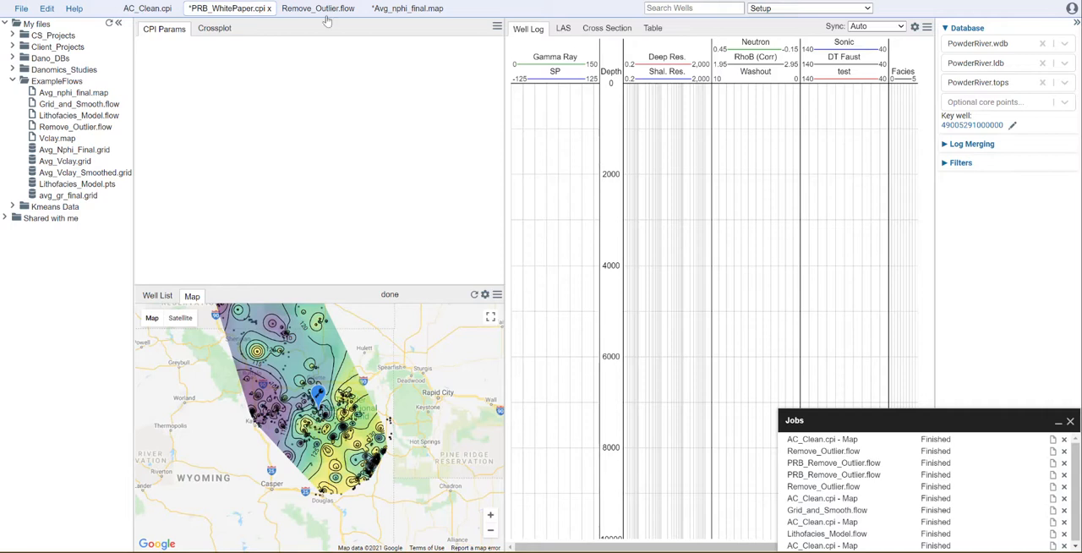
Make a copy of Remove_Outlier.flow in ExampleFlows named PRB_Remove_Outlier.flow.
right_click(88, 130)
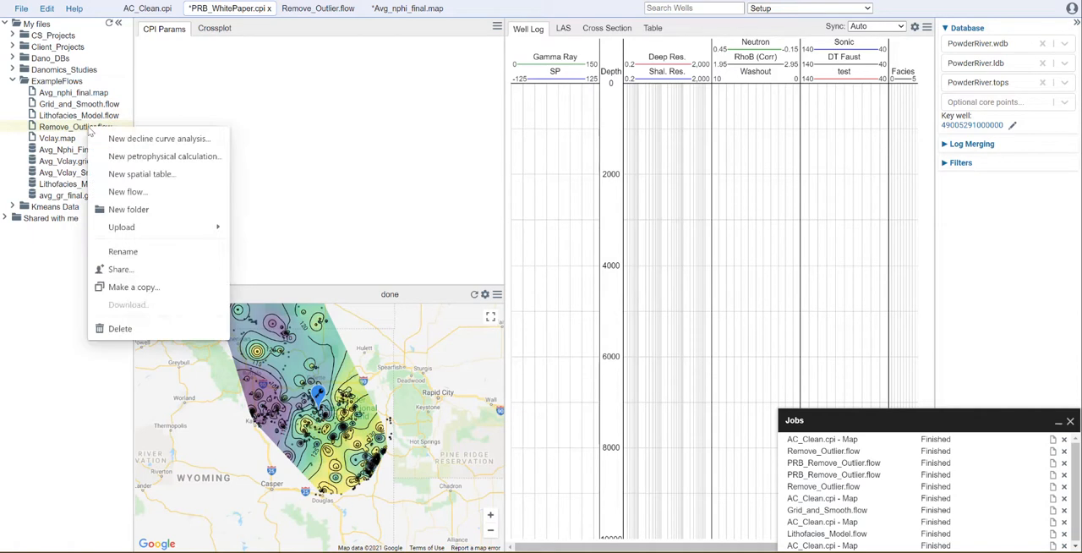
click(134, 287)
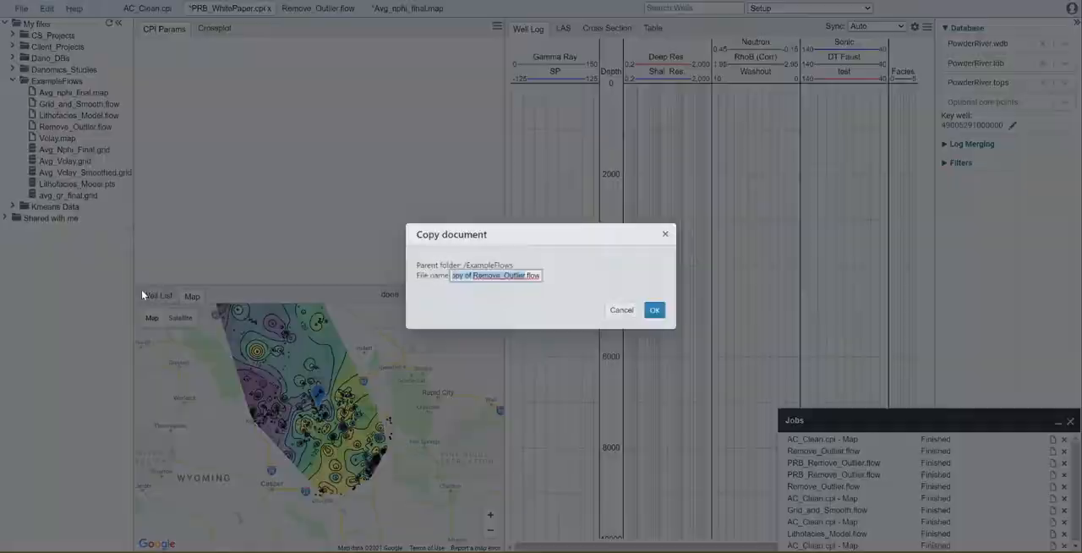
click(466, 277)
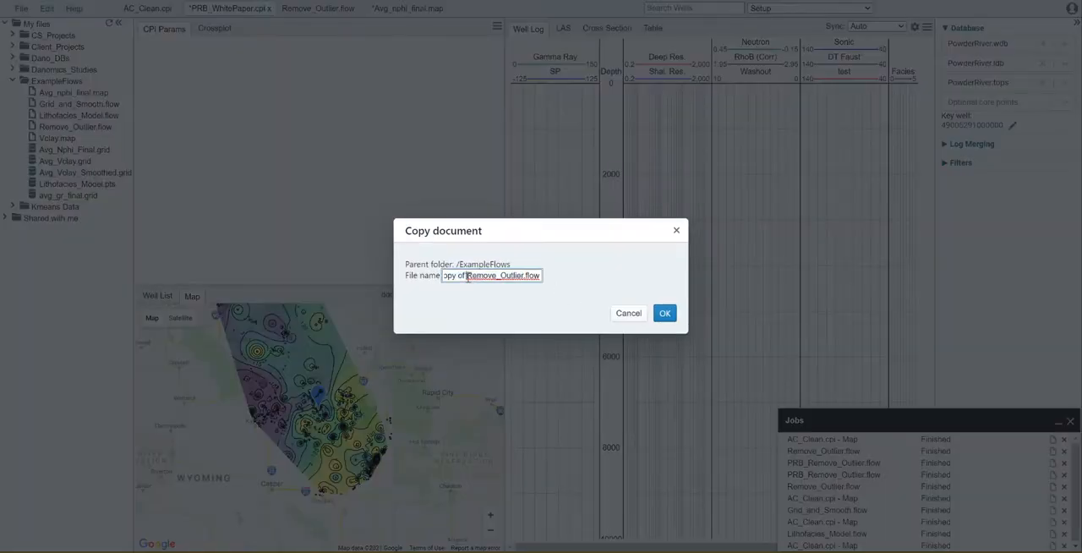
drag(466, 276, 393, 282)
text(PRB_)
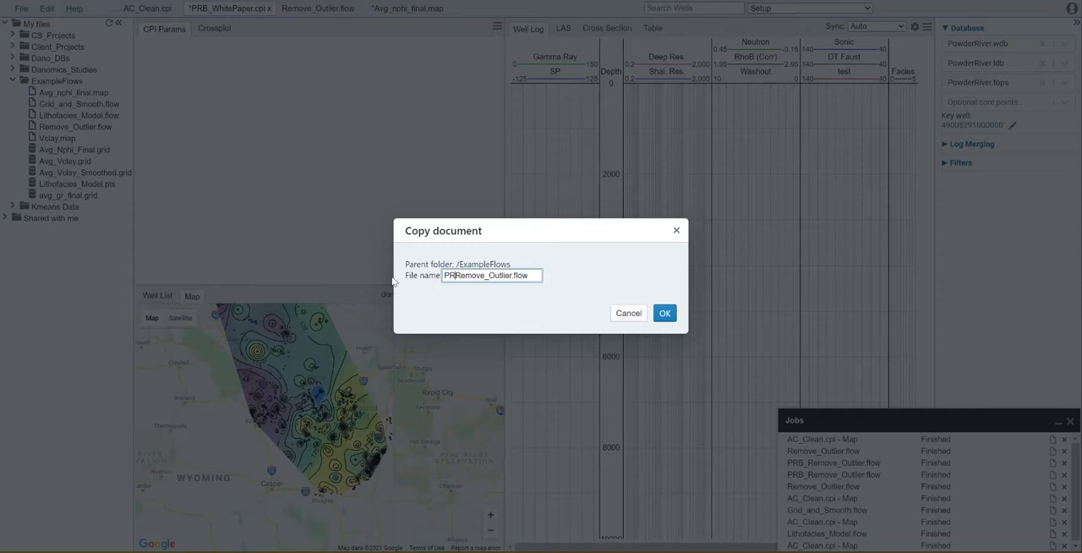
click(664, 314)
click(665, 314)
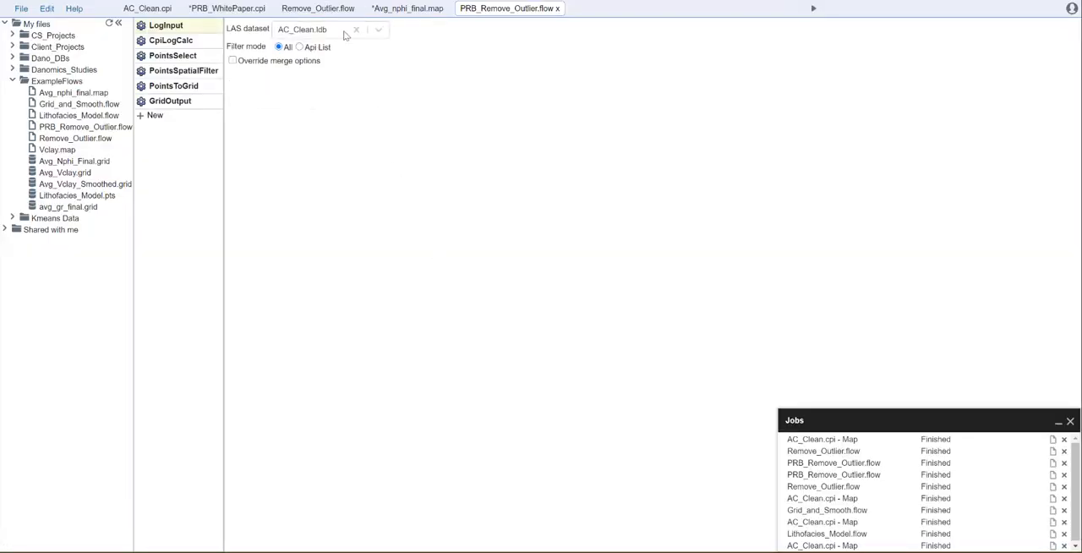
Set the LogInput LAS dataset to PowderRiver.ldb from the PRB CPI project folder.
click(372, 32)
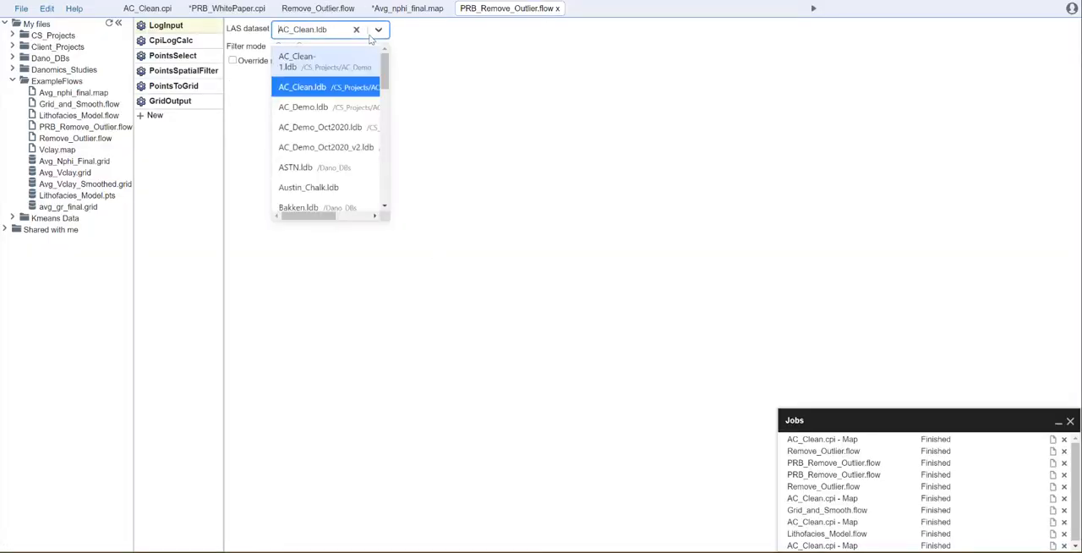
scroll(367, 100, down, 5)
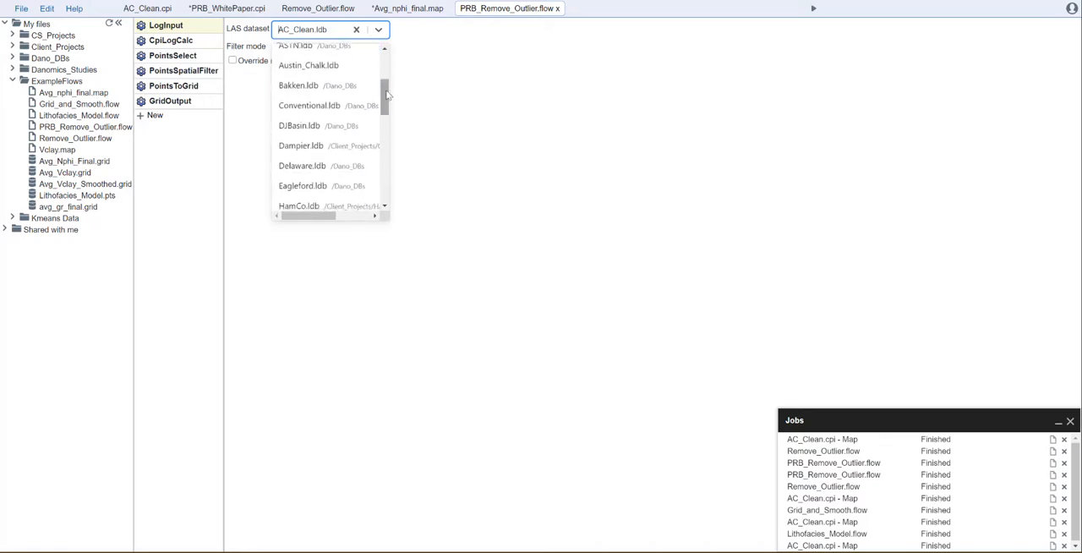
scroll(366, 99, down, 5)
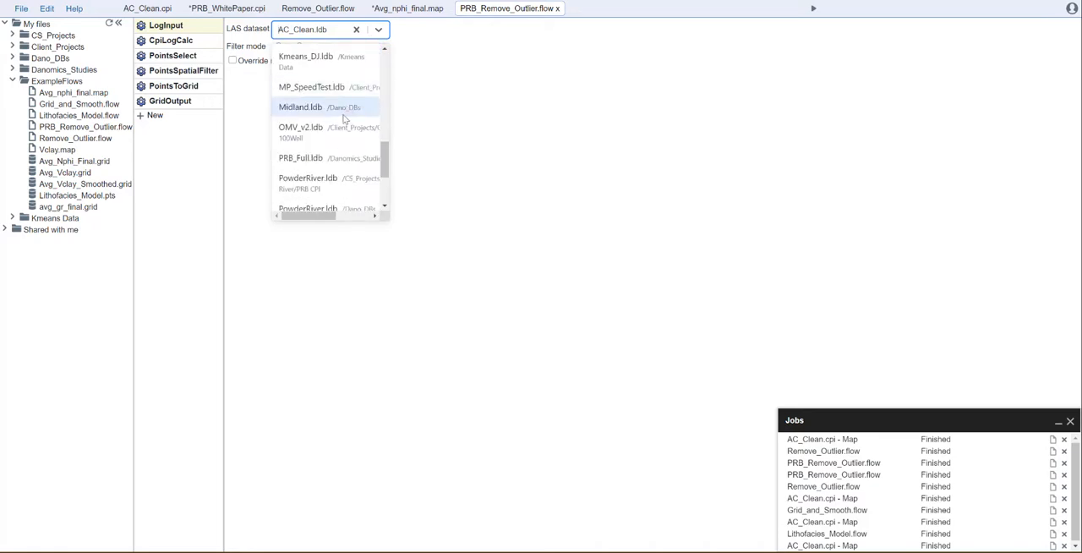
click(319, 179)
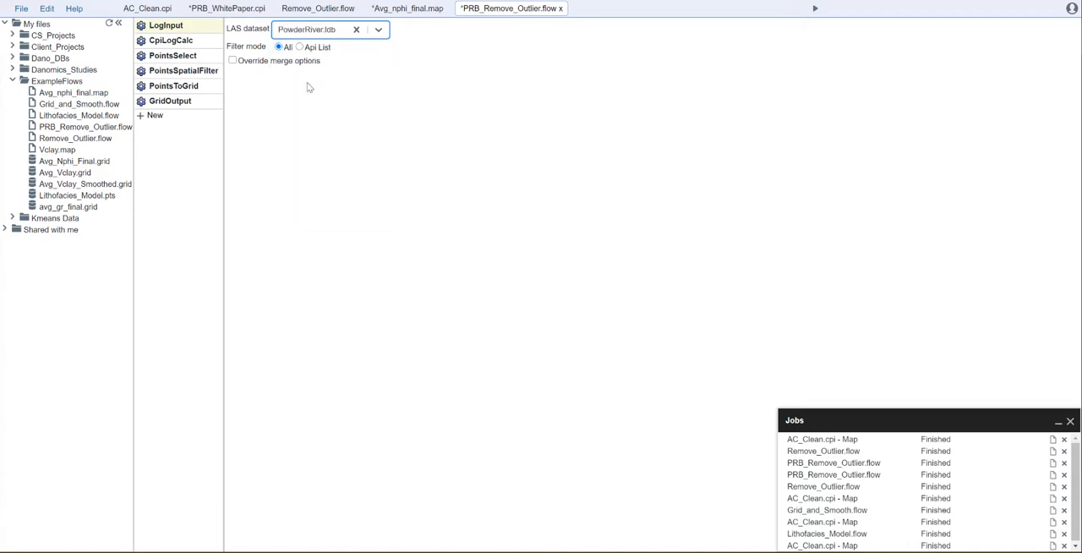
Replace the config equation in CpiLogCalc with AVG_GR_FINAL.
click(173, 41)
click(364, 31)
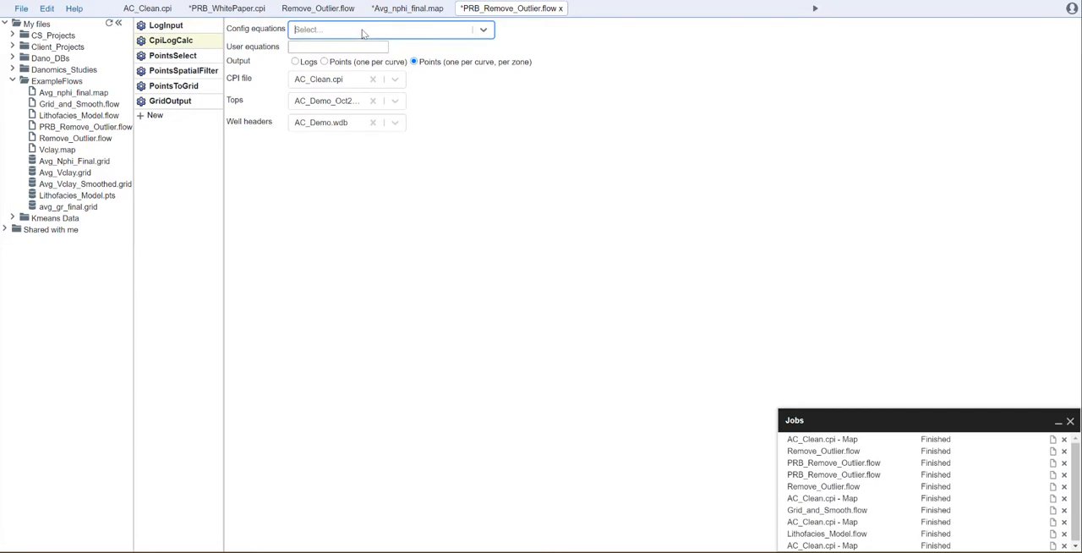
click(364, 31)
scroll(376, 93, down, 5)
scroll(377, 95, down, 6)
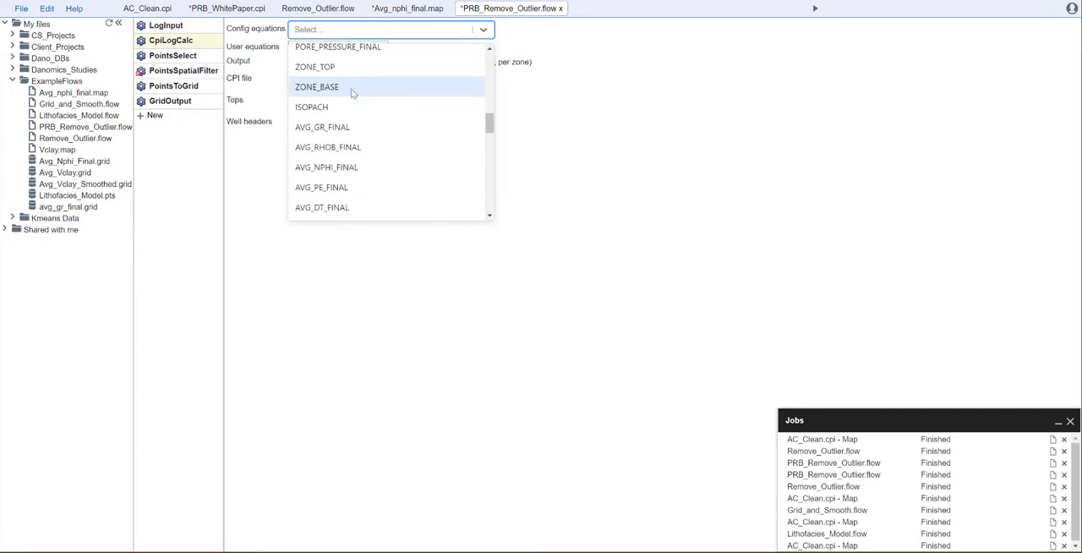
click(325, 127)
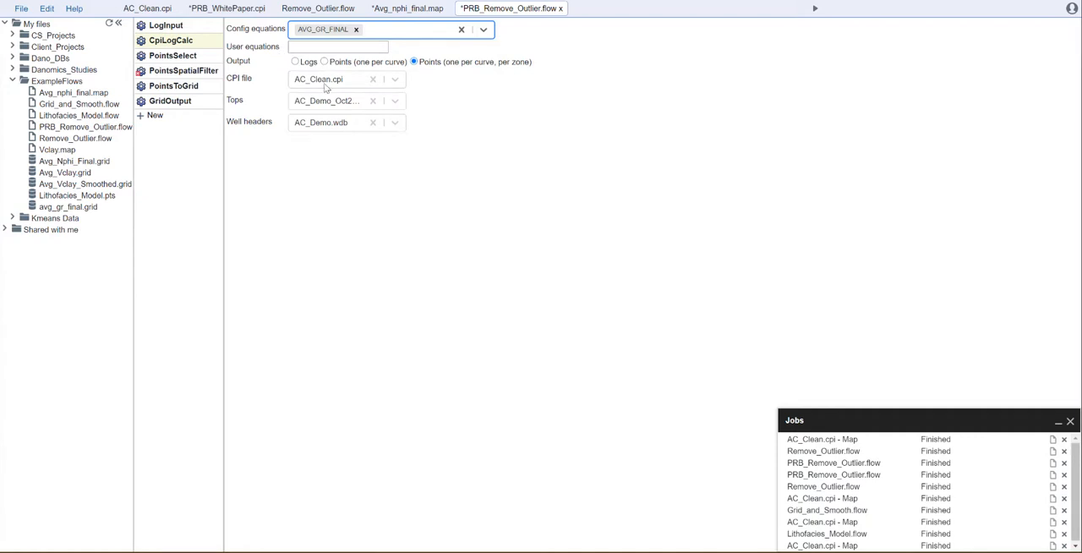
Set the CPI file in CpiLogCalc to PRB_WhitePaper.cpi.
click(331, 84)
scroll(366, 166, down, 1)
scroll(366, 166, down, 5)
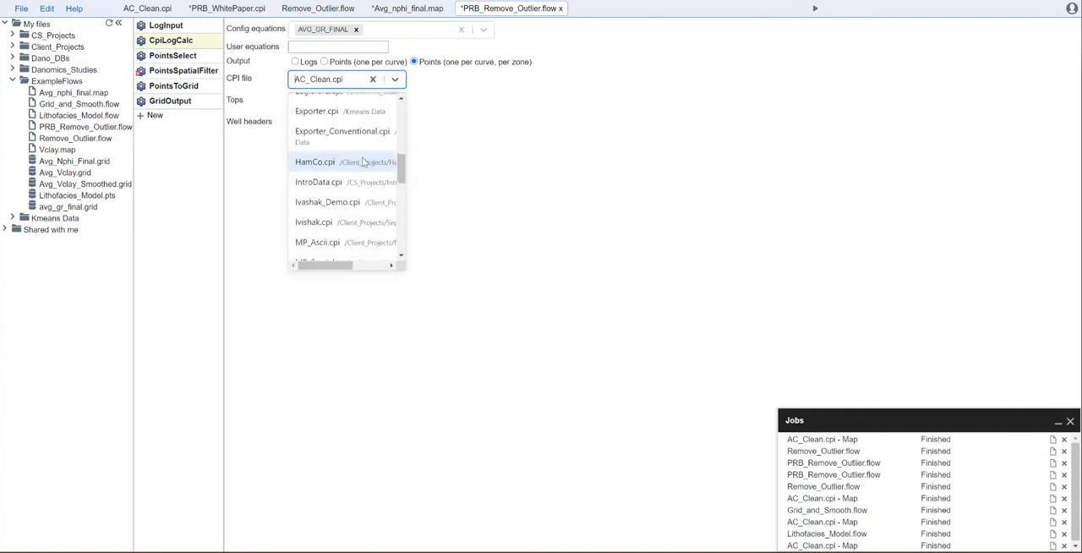
scroll(363, 160, down, 6)
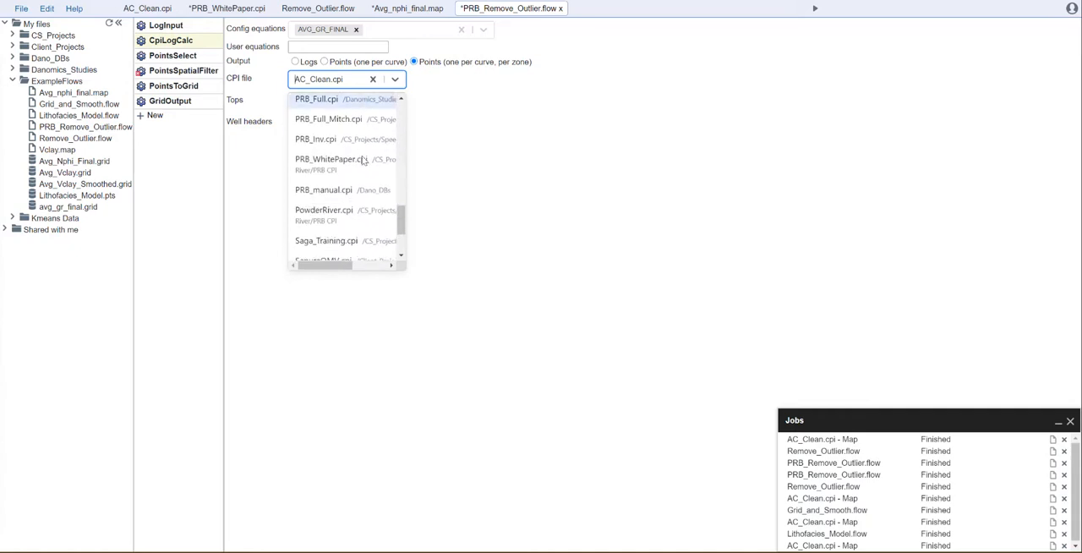
click(343, 163)
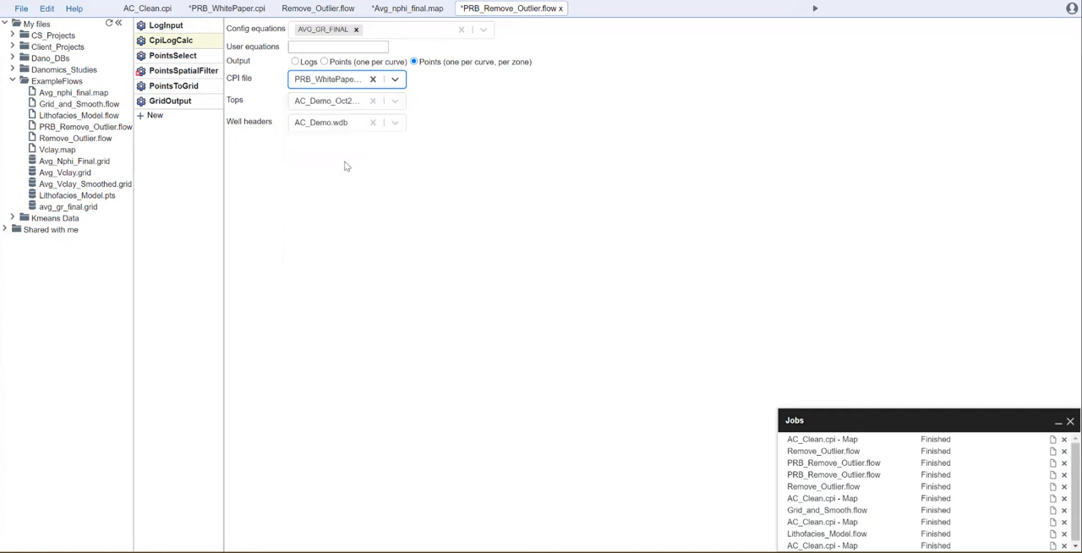
Set the tops in CpiLogCalc to PRB_Full.tops.
click(335, 108)
scroll(349, 160, down, 3)
scroll(350, 193, down, 4)
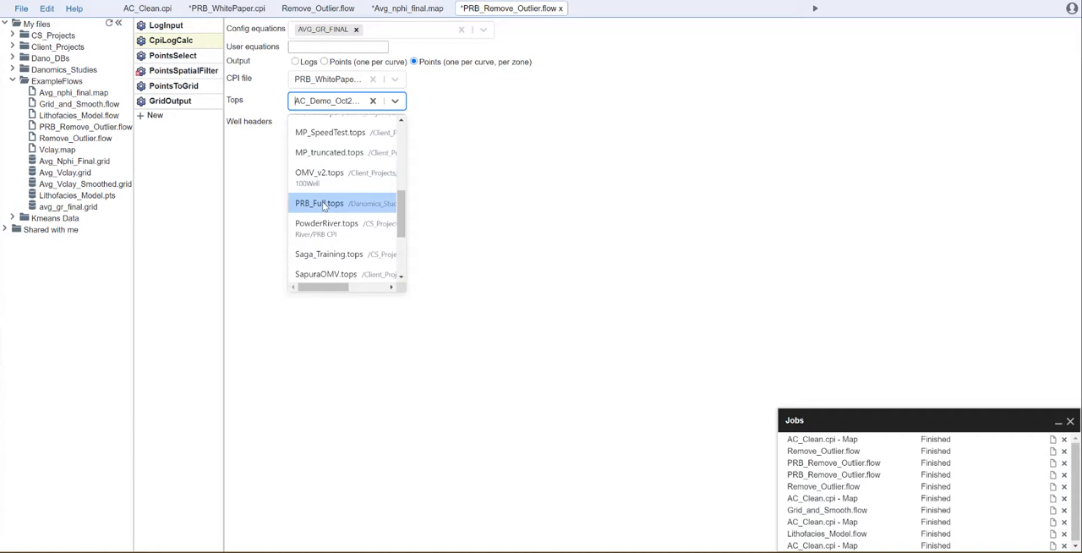
click(324, 205)
Set the well headers in CpiLogCalc to PowderRiver.wdb from the PRB CPI folder and recheck the chosen file's location.
click(337, 126)
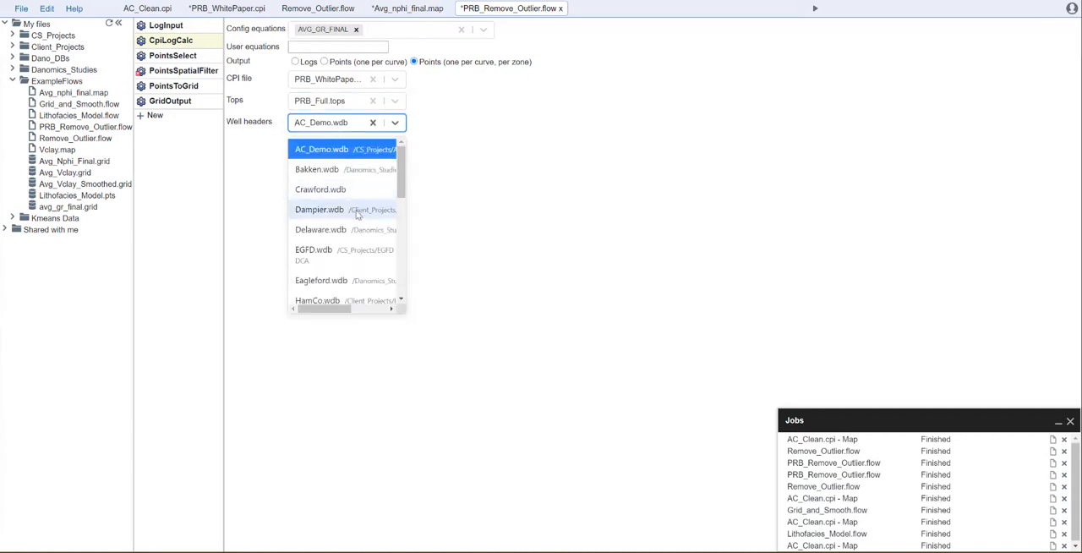
scroll(351, 182, down, 8)
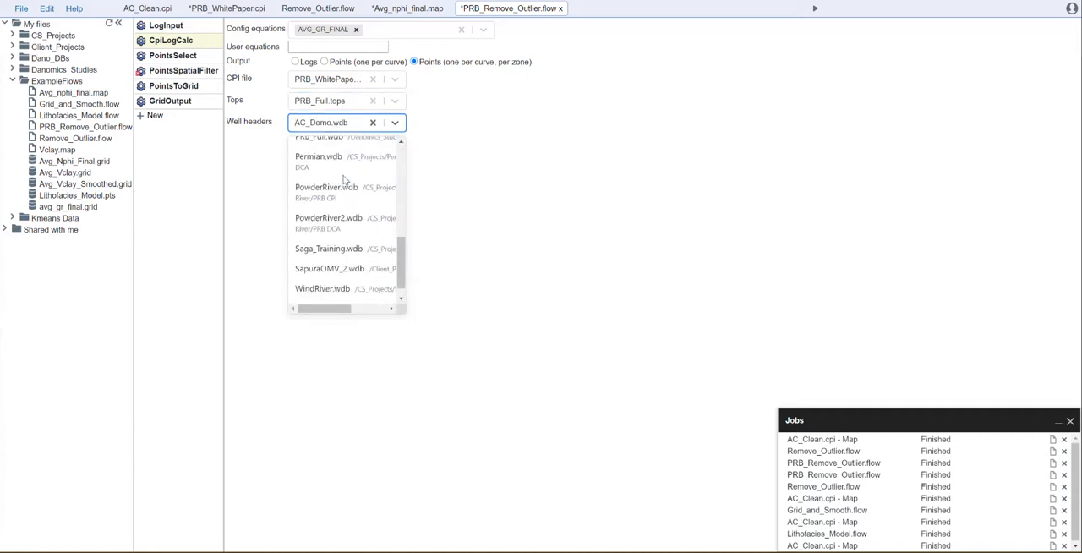
click(360, 191)
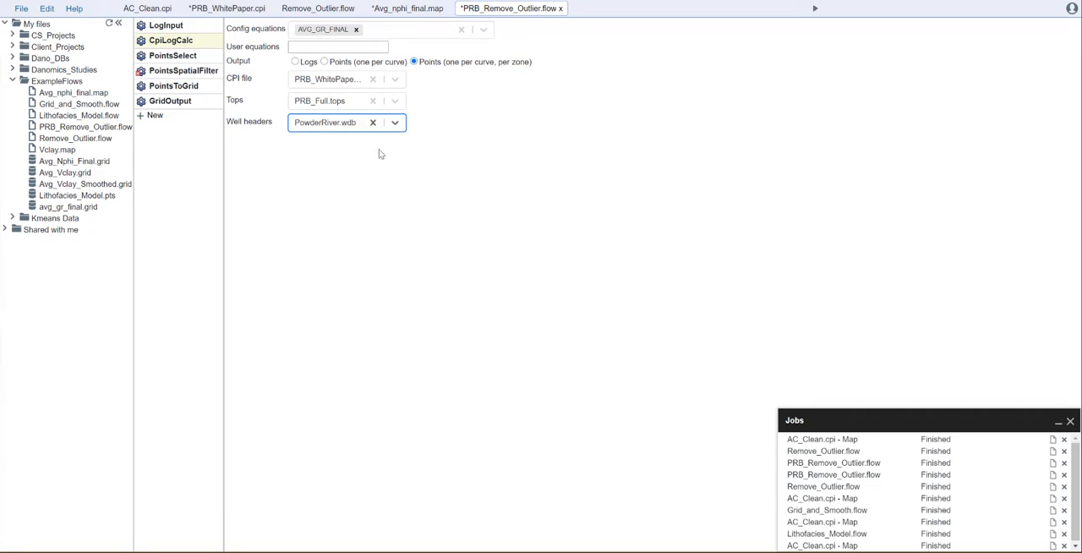
click(352, 127)
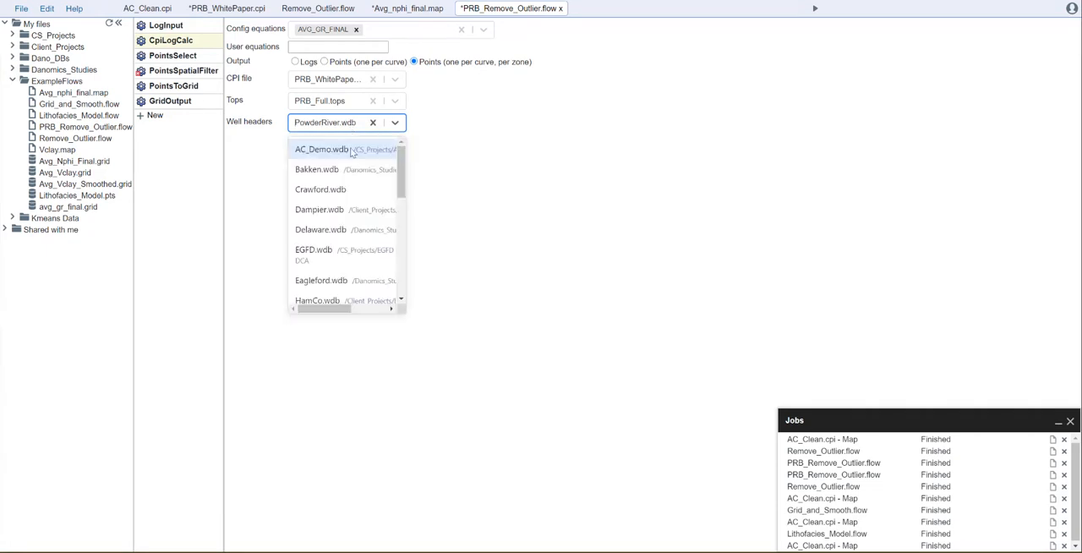
scroll(351, 173, down, 8)
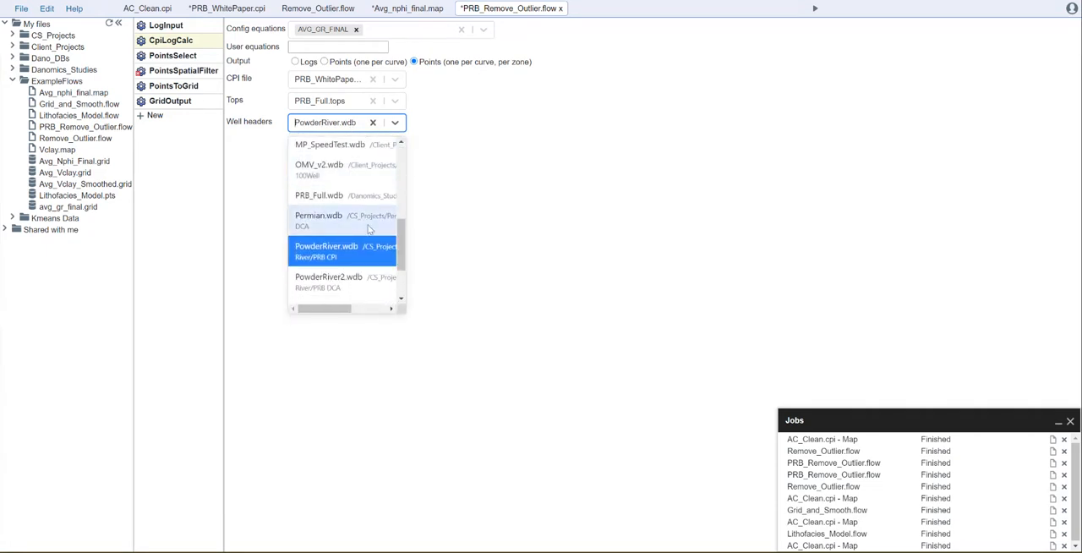
click(452, 234)
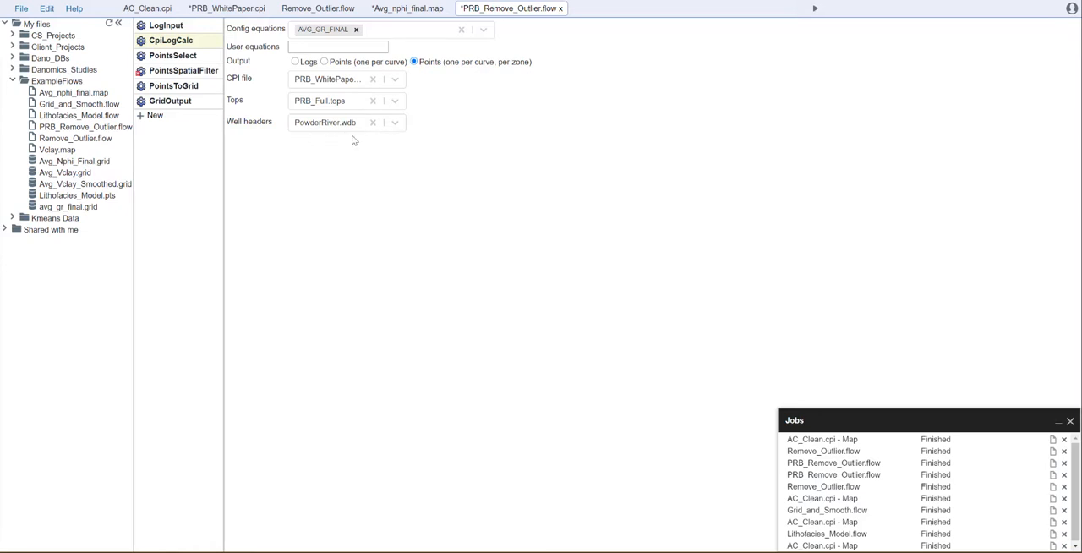
Replace the ASTN zone value in PointsSelect with NIOBRARA.
click(169, 56)
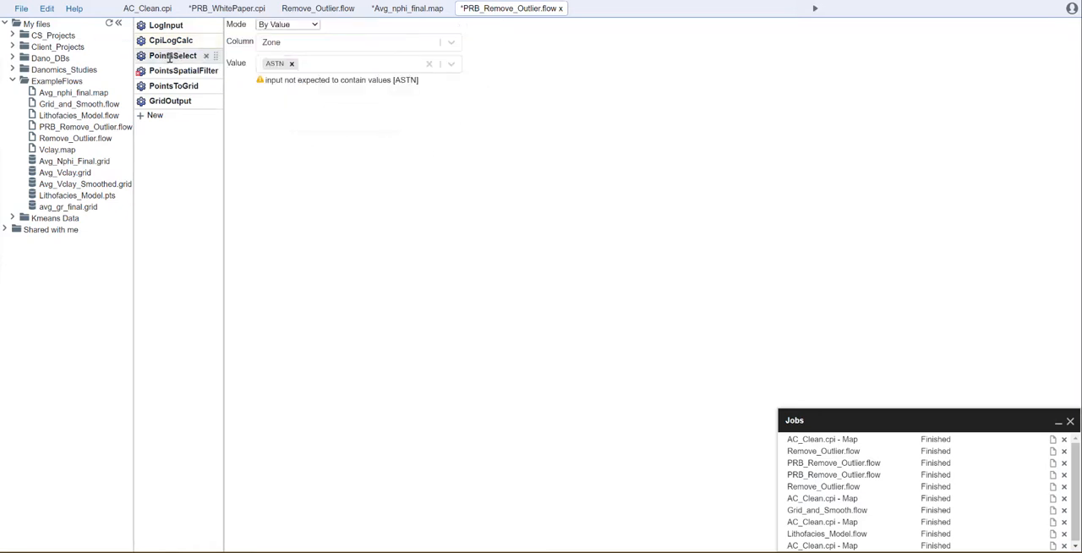
click(291, 64)
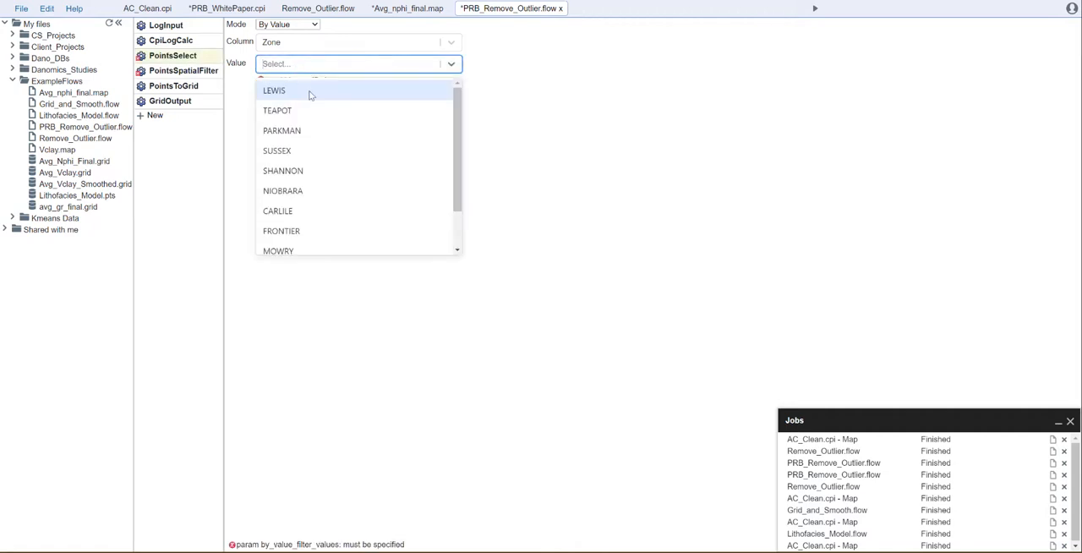
click(296, 193)
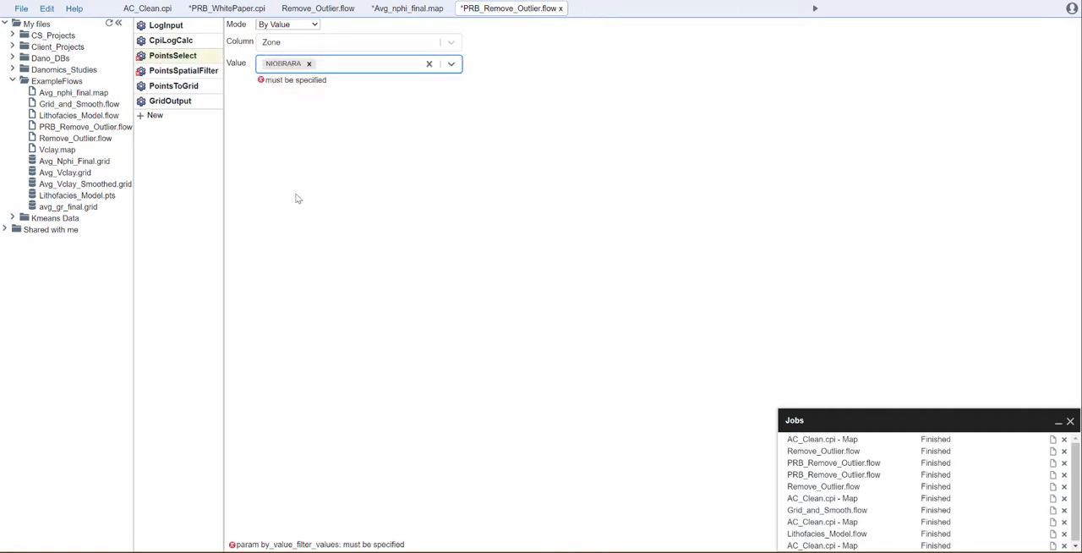
Set the outlier-removal property in PointsSpatialFilter to AVG_GR_FINAL.
click(190, 70)
click(374, 41)
click(317, 150)
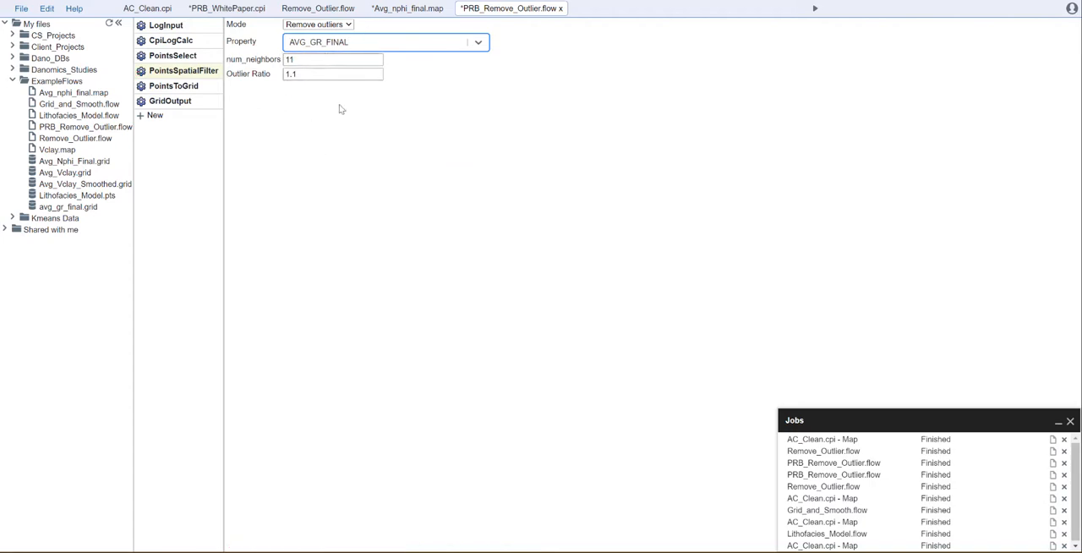
Set the gridding property in PointsToGrid to AVG_GR_FINAL.
click(173, 85)
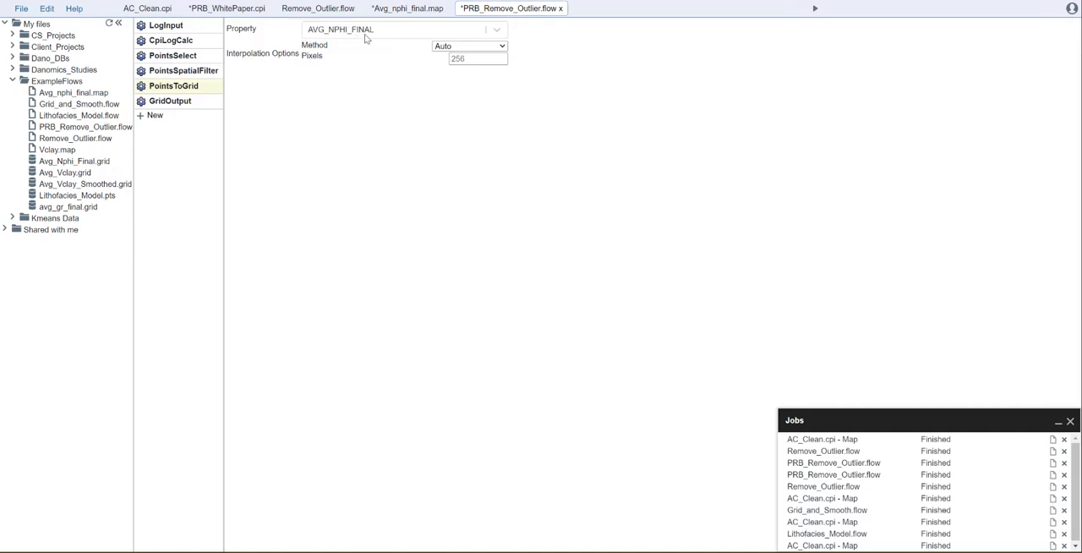
click(365, 38)
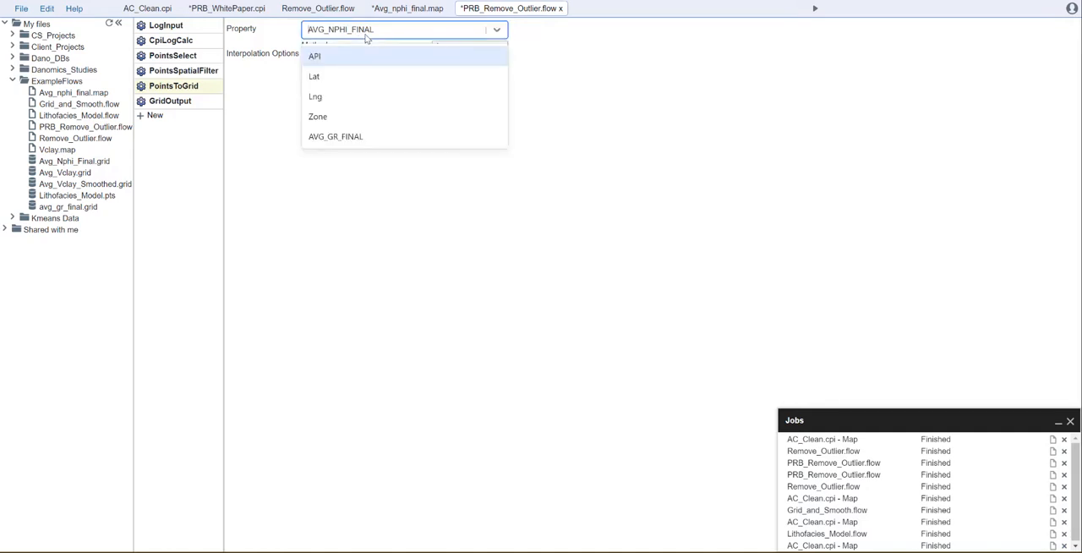
click(365, 138)
Set the GridOutput filename to "Avg_GR_Fina. filtered.grid", then save and run PRB_Remove_Outlier.flow.
click(169, 102)
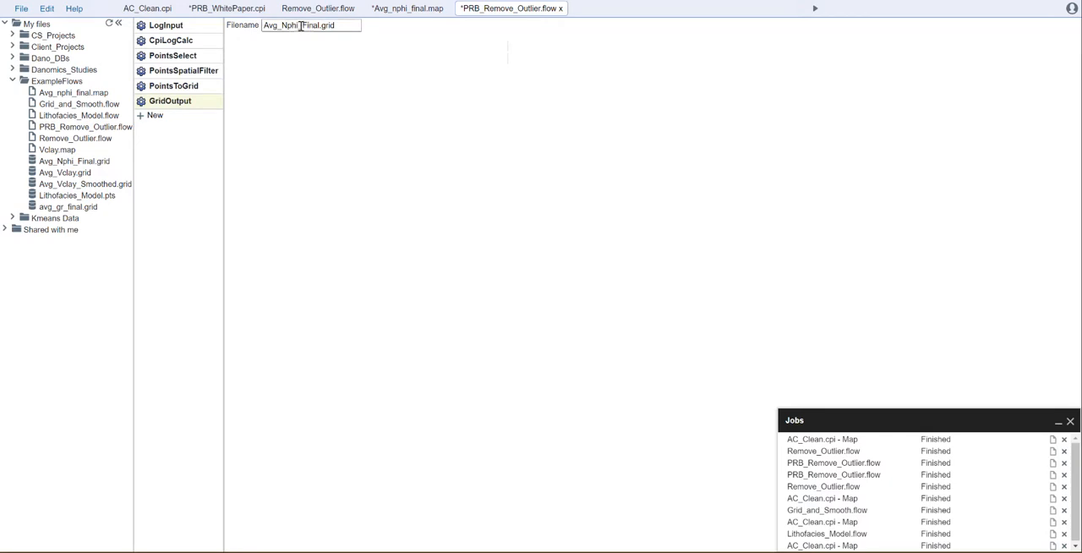
drag(299, 26, 284, 26)
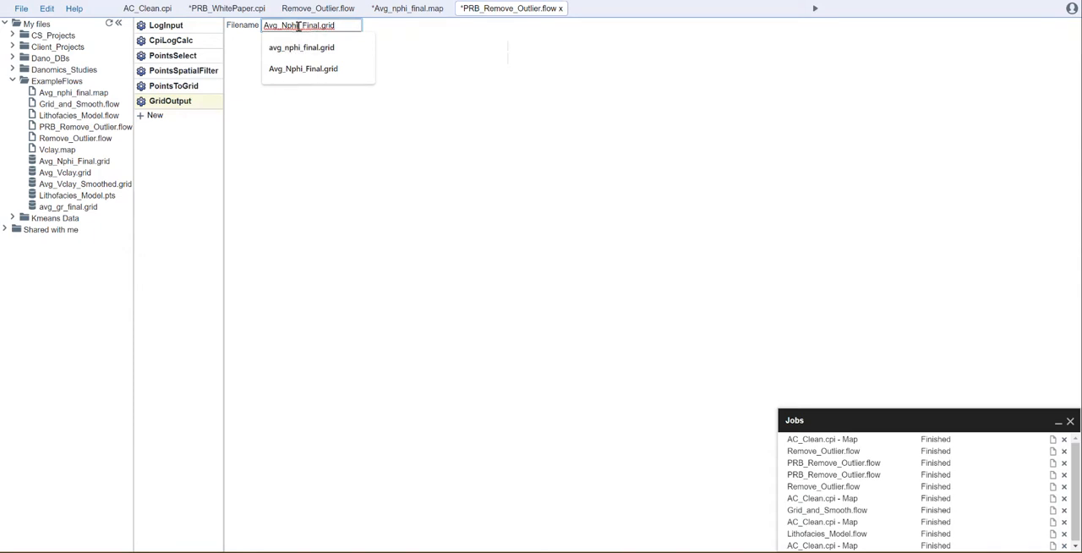
drag(297, 26, 283, 27)
key(BackSpace)
text(GR)
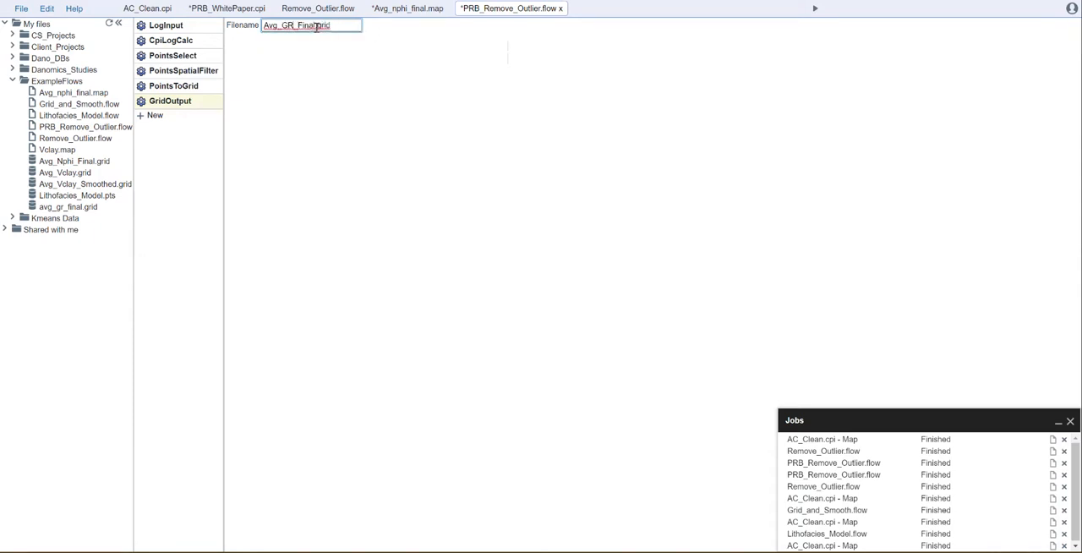
click(315, 26)
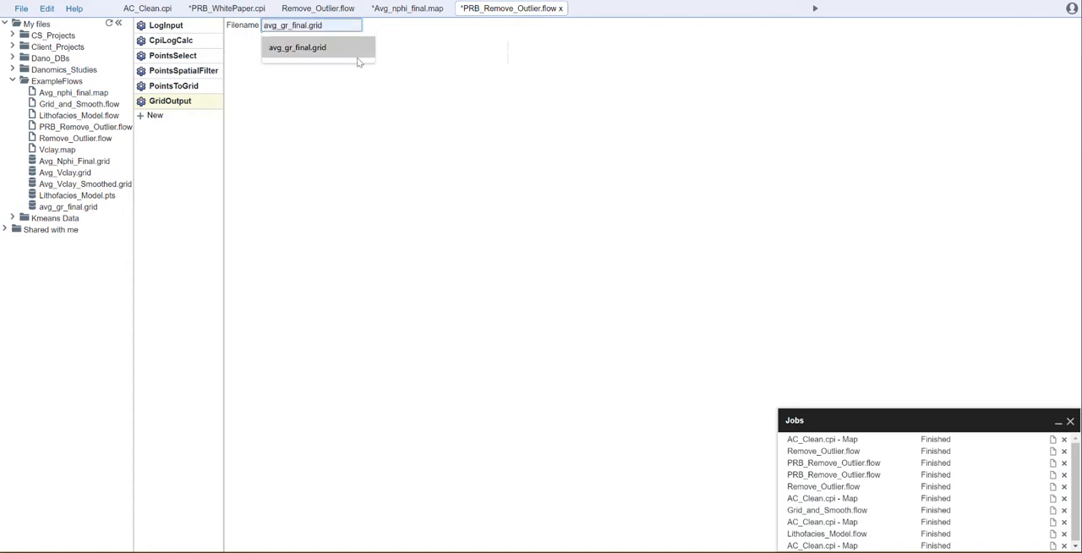
key(Escape)
text(_)
key(BackSpace)
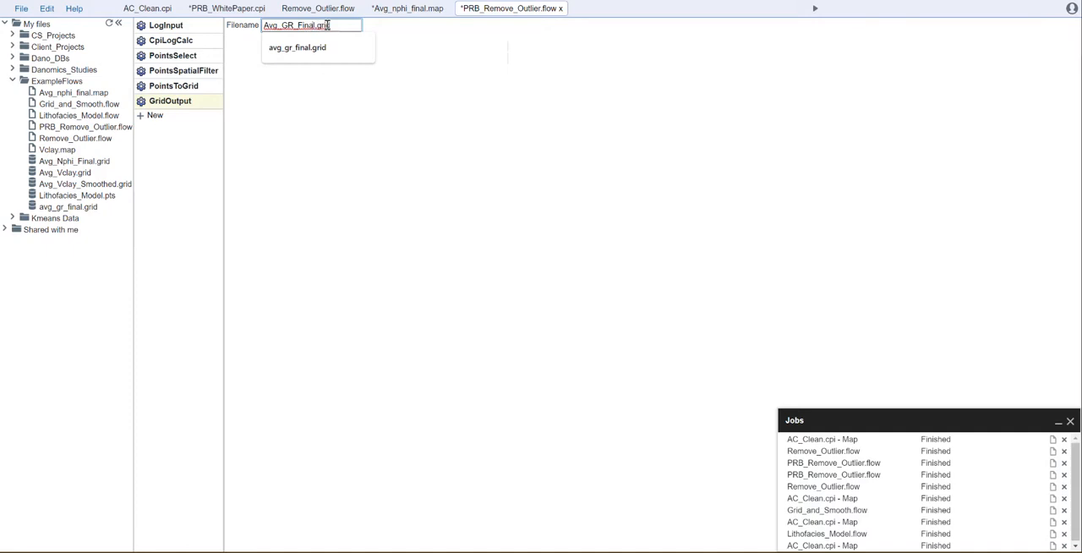
text(_fil)
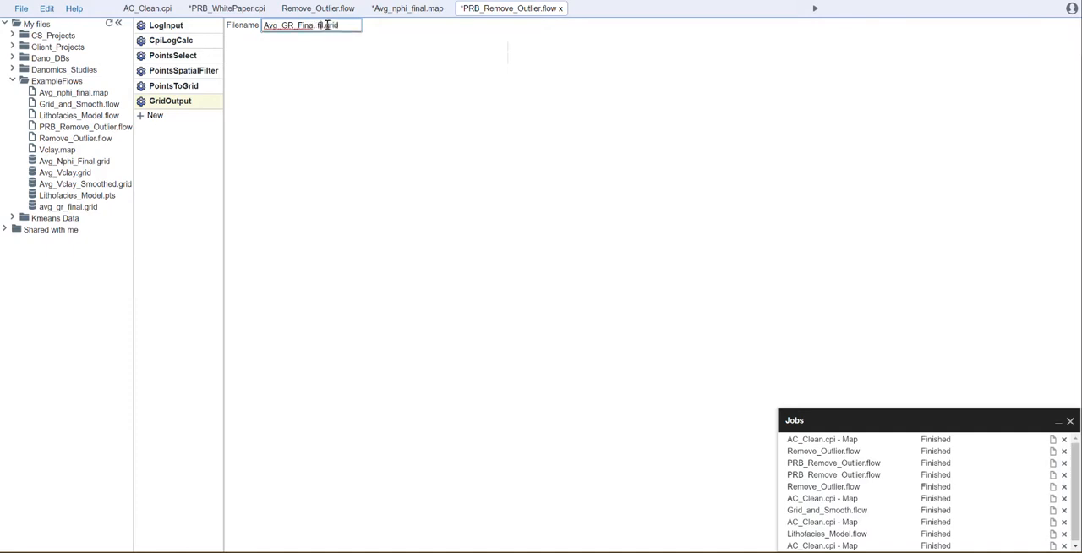
text(tered)
click(487, 45)
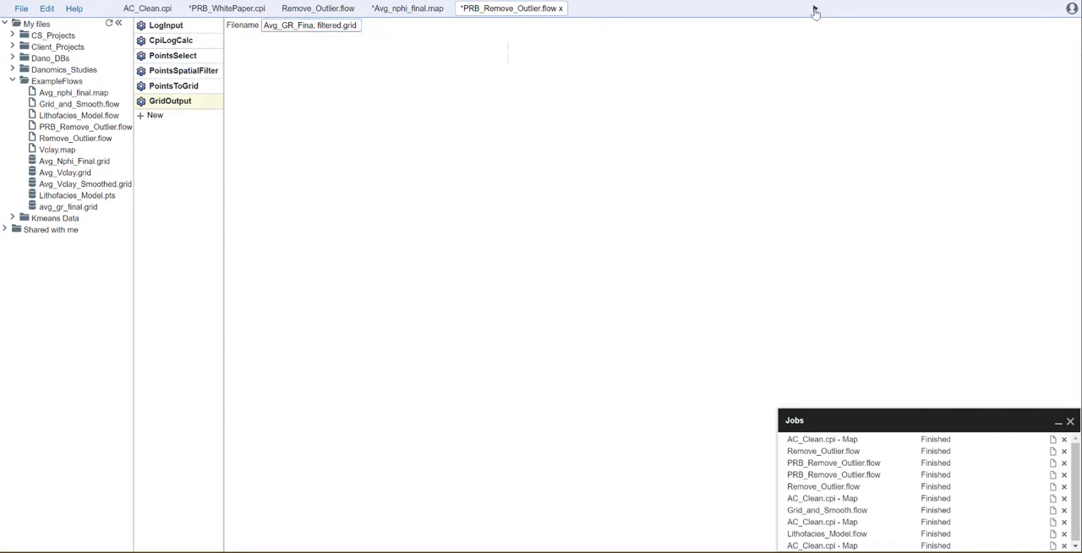
key(ctrl+s)
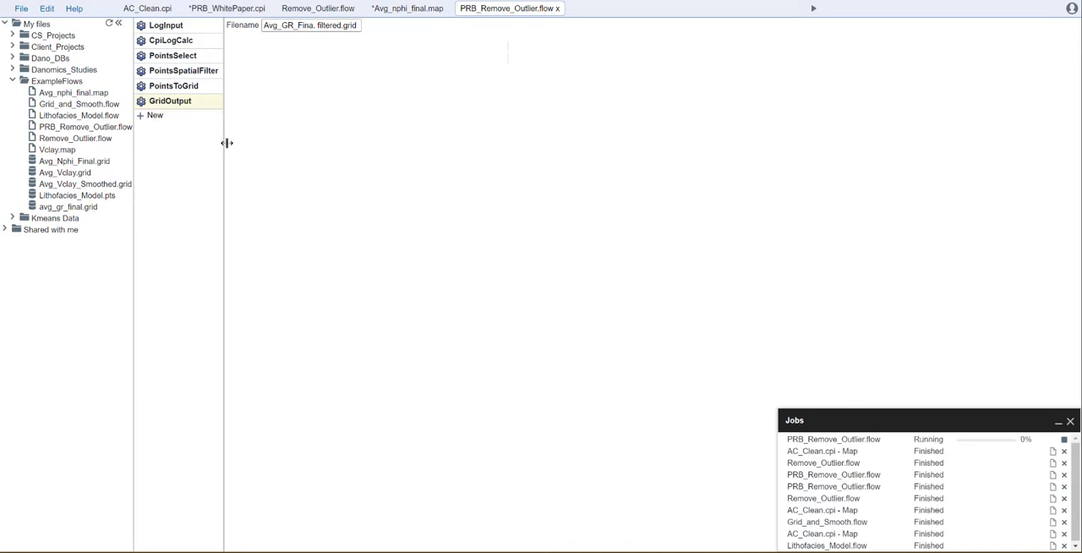
Review the flow's settings from LogInput through PointsToGrid, including the spatial filter's mode, neighbor count and outlier ratio.
click(178, 26)
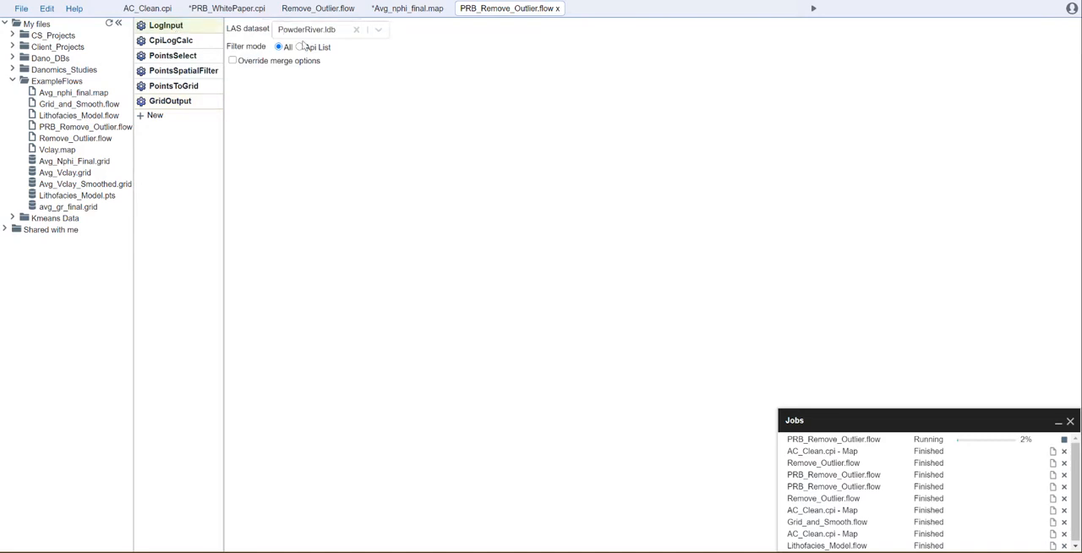
click(169, 42)
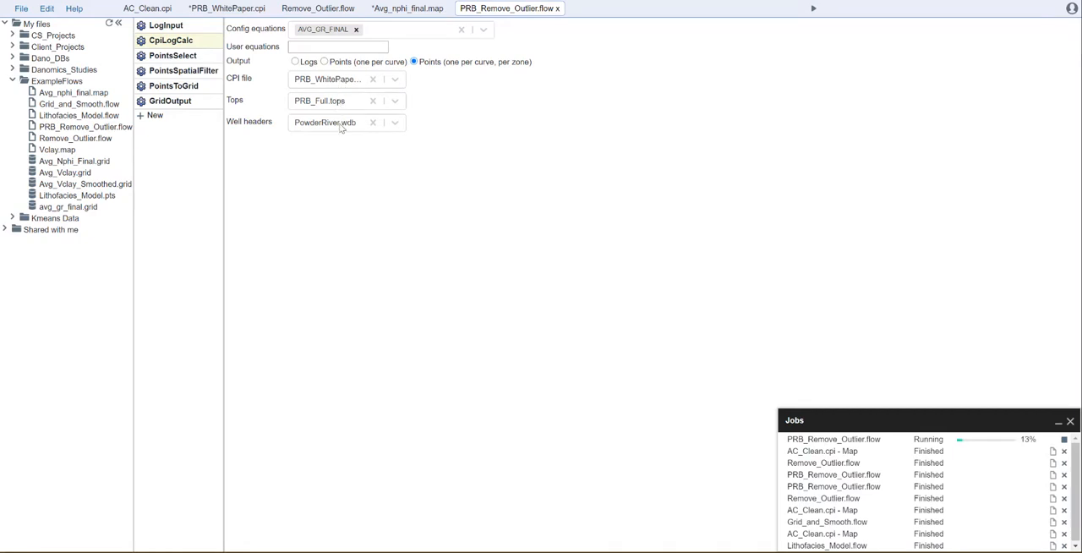
click(181, 55)
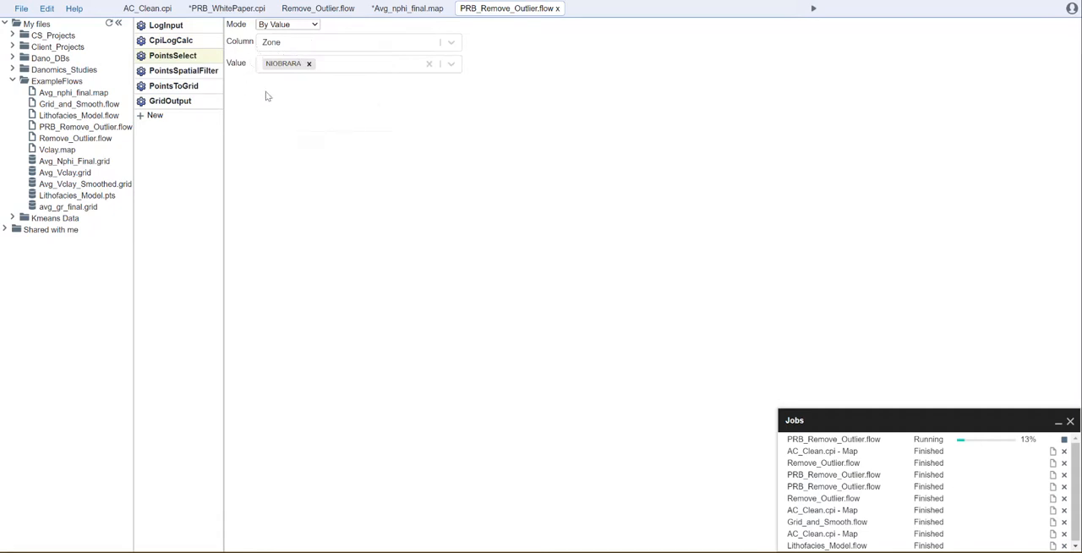
click(177, 71)
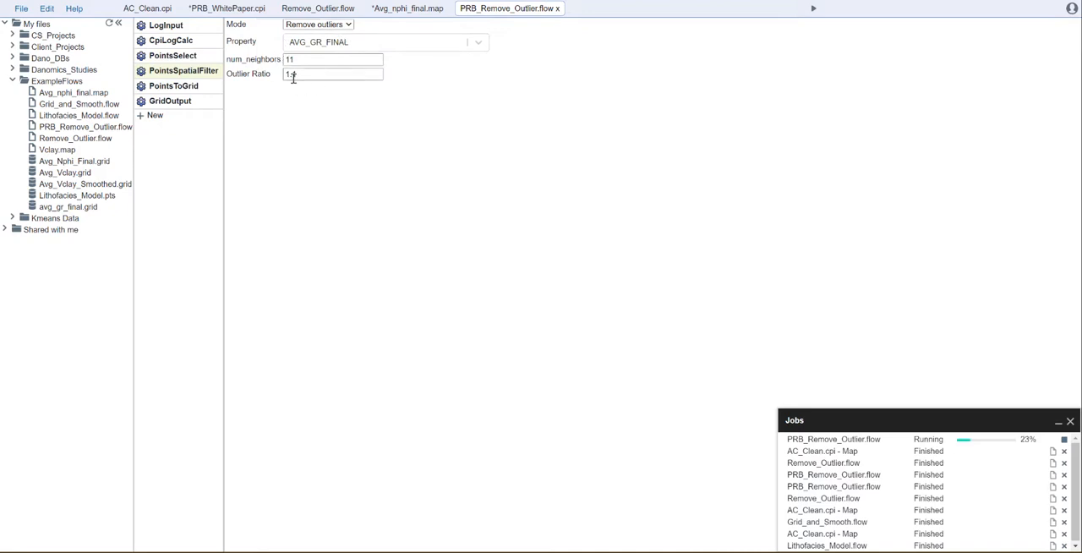
click(346, 28)
click(348, 29)
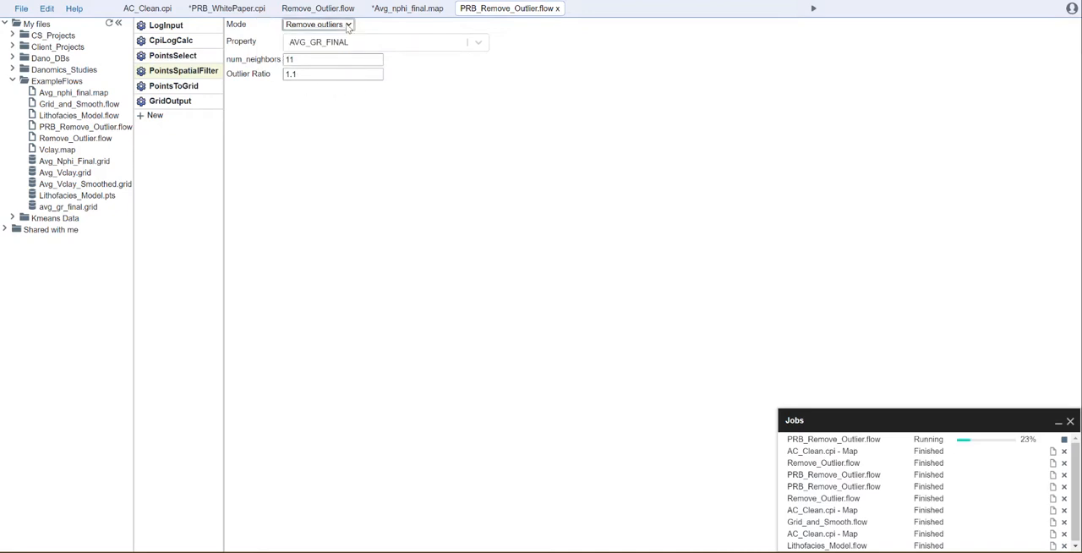
click(179, 85)
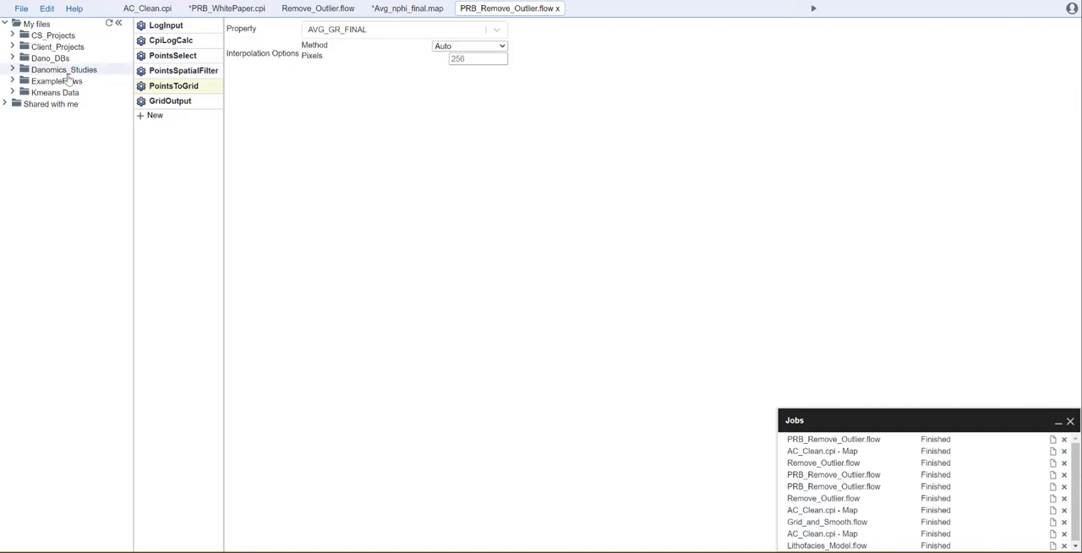
Create a new map file named avg_gr_final.map and place it in the ExampleFlows folder.
click(13, 80)
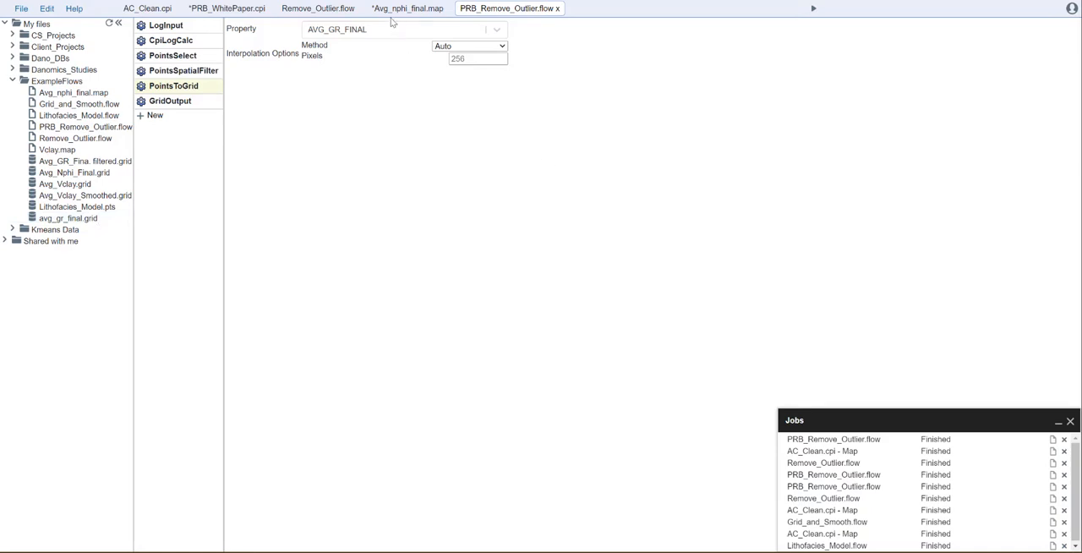
click(21, 8)
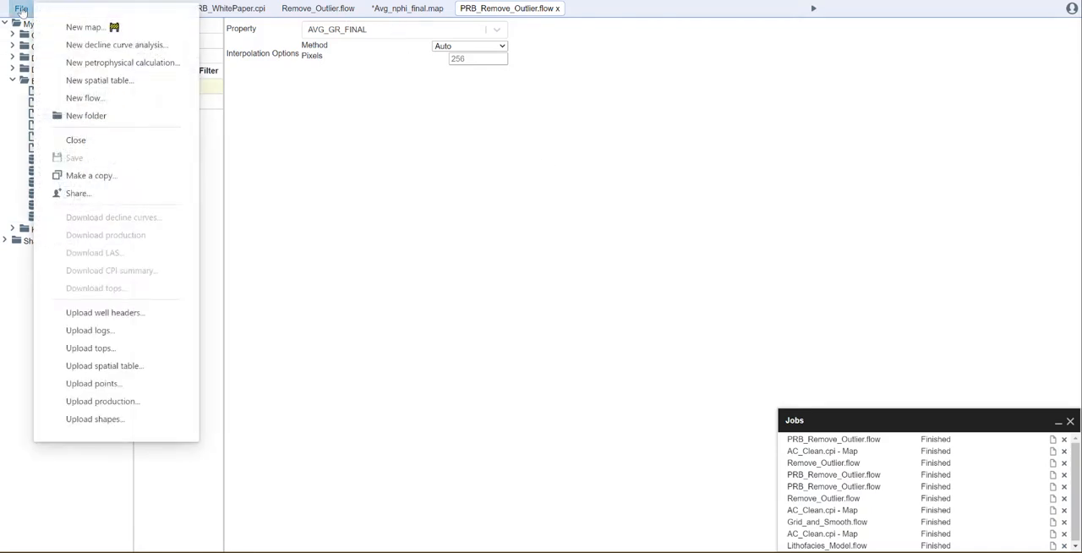
click(85, 27)
text(avg)
text(_gr_final.map)
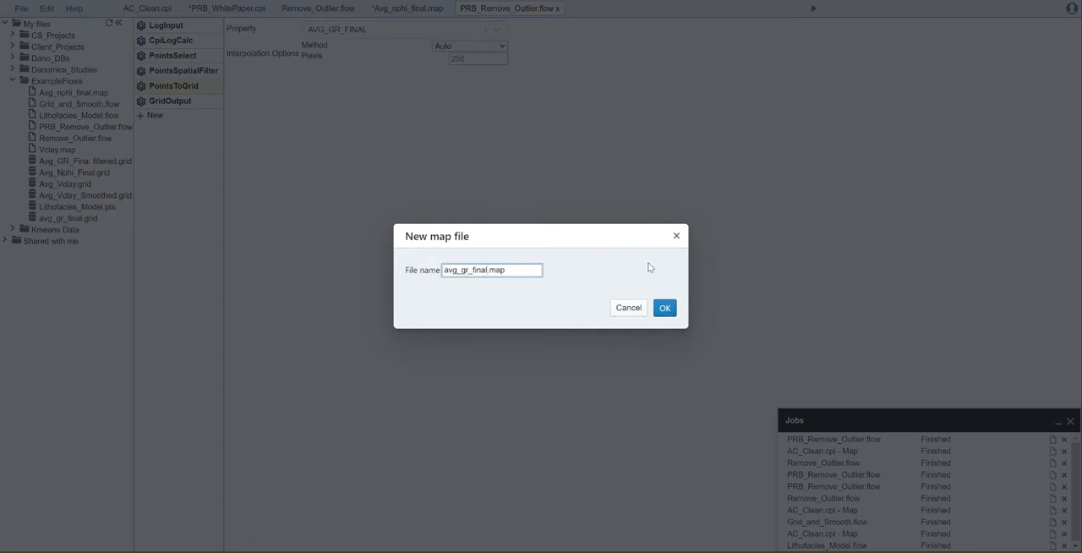
click(664, 308)
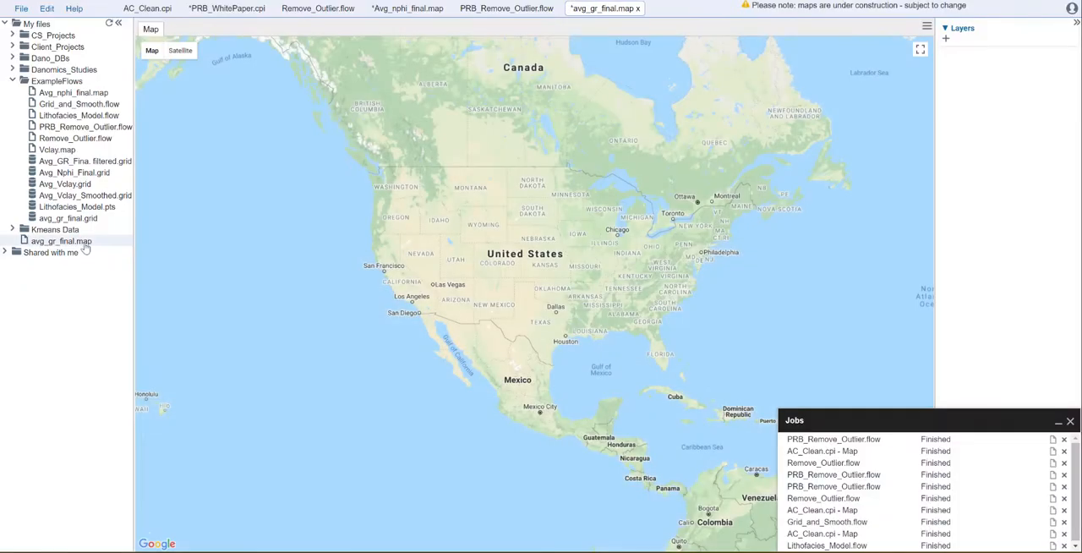
drag(85, 248, 80, 84)
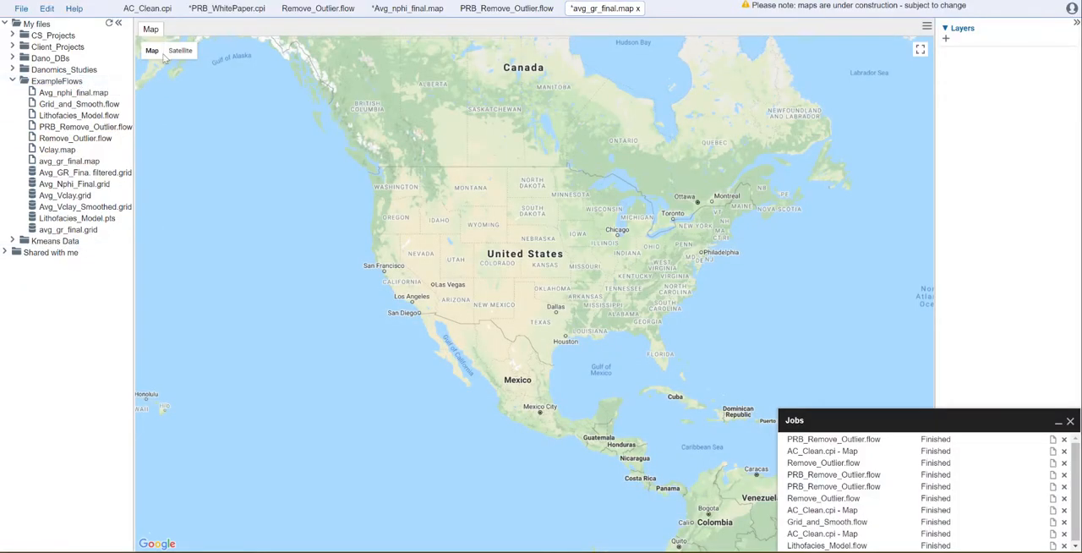
Add a Property layer to the map using "Avg_GR_Fina. filtered.grid".
click(945, 41)
click(510, 250)
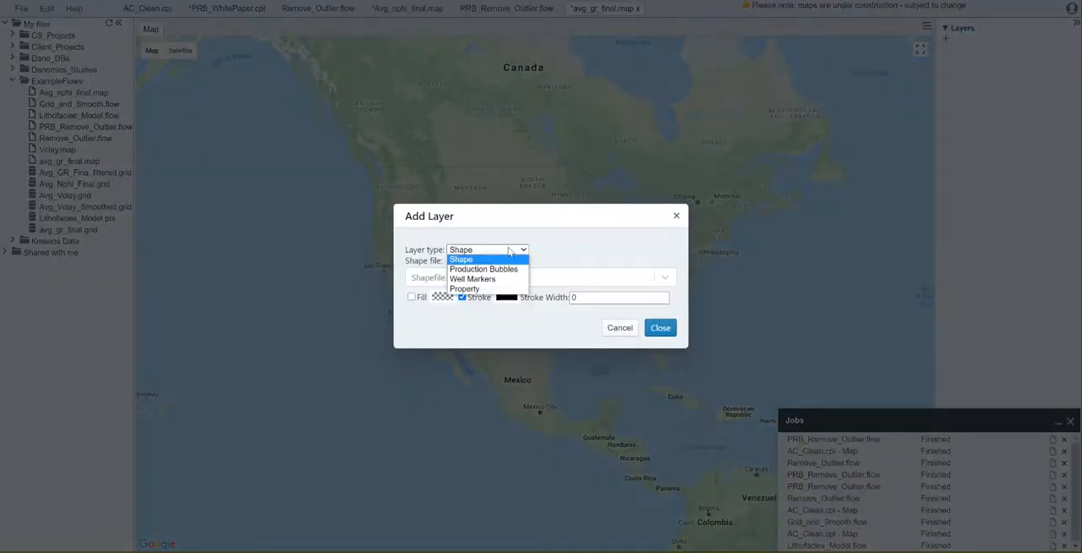
click(463, 288)
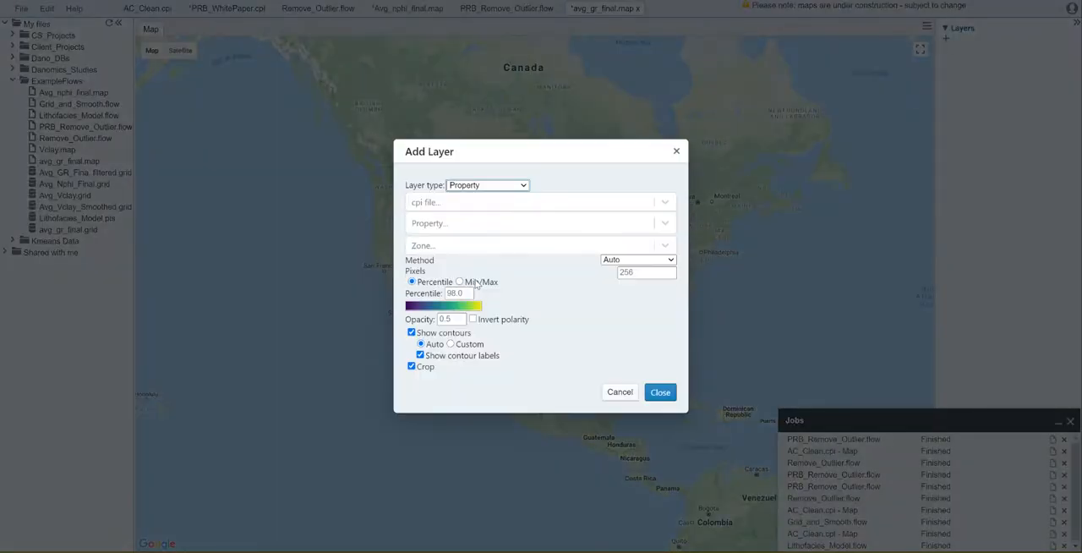
click(474, 206)
click(484, 228)
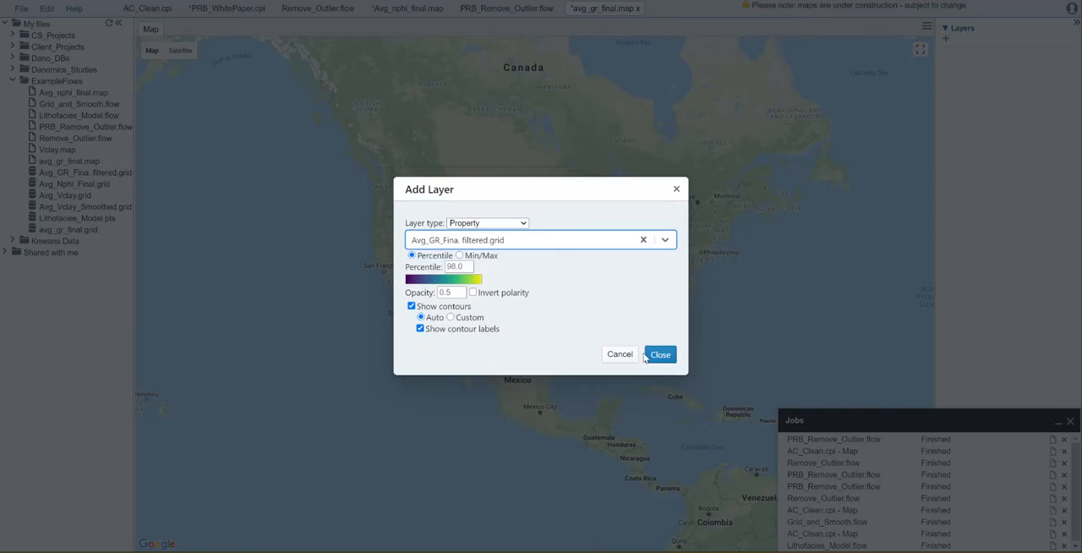
click(660, 354)
Examine the filtered gamma ray contours in avg_gr_final.map and compare them with the map in PRB_WhitePaper.cpi.
scroll(499, 224, up, 4)
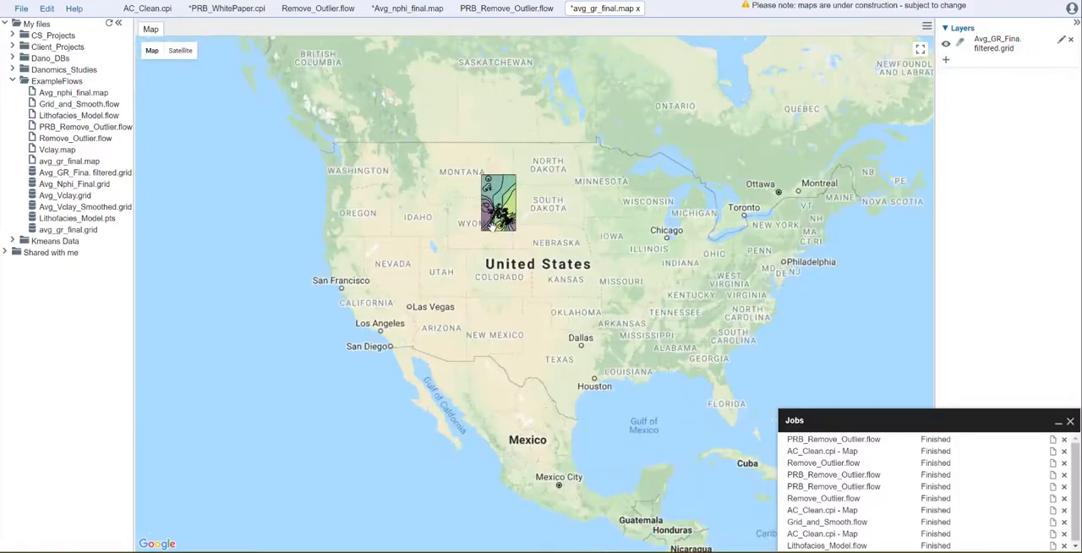
scroll(491, 227, up, 3)
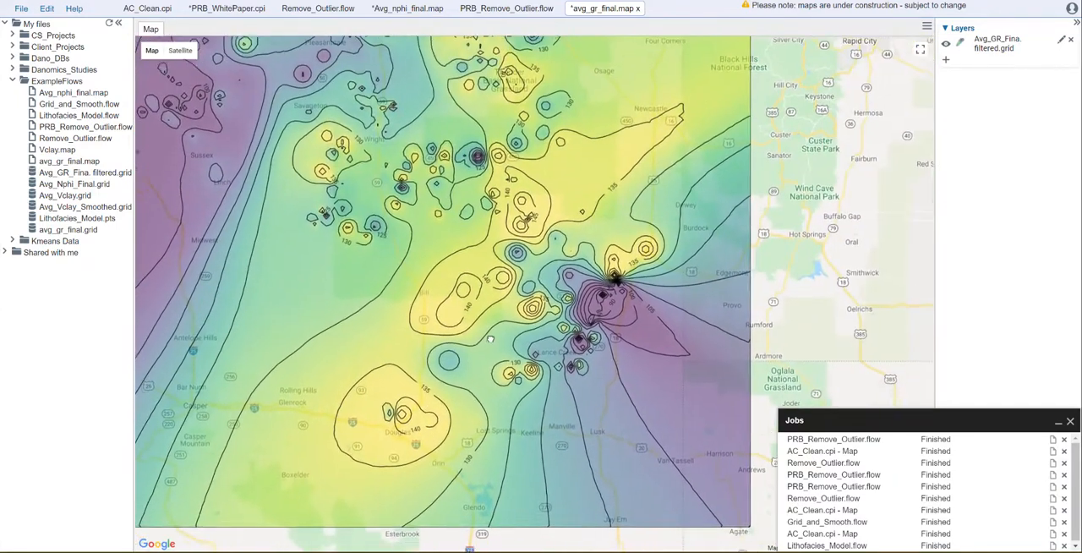
drag(490, 339, 467, 385)
scroll(496, 373, down, 1)
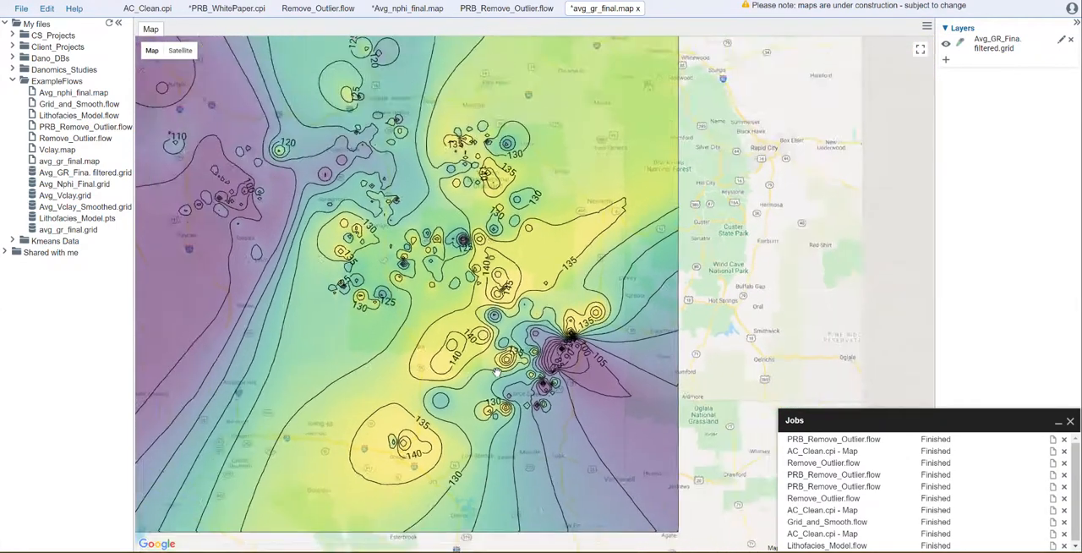
scroll(497, 373, up, 1)
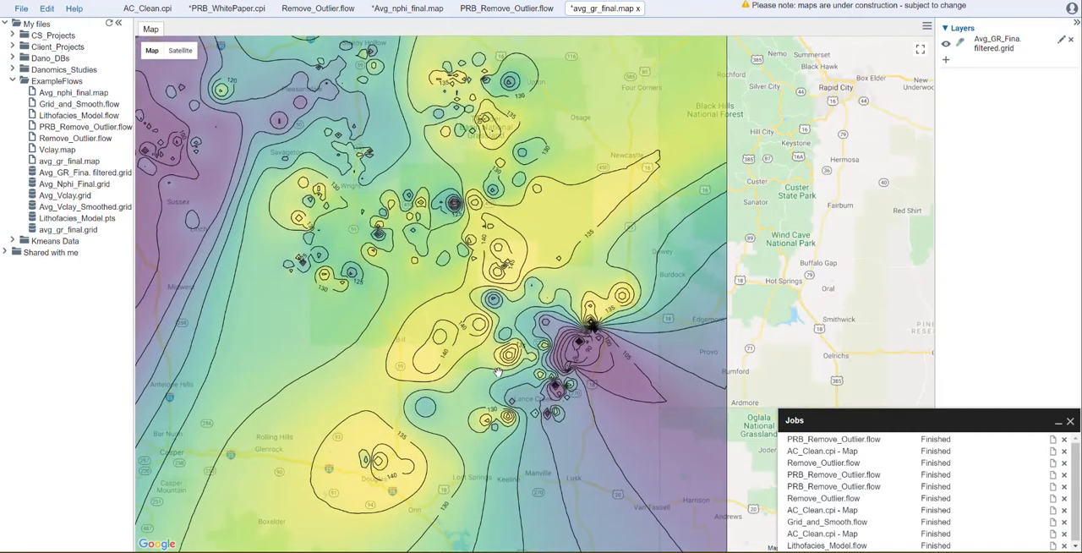
scroll(410, 346, down, 1)
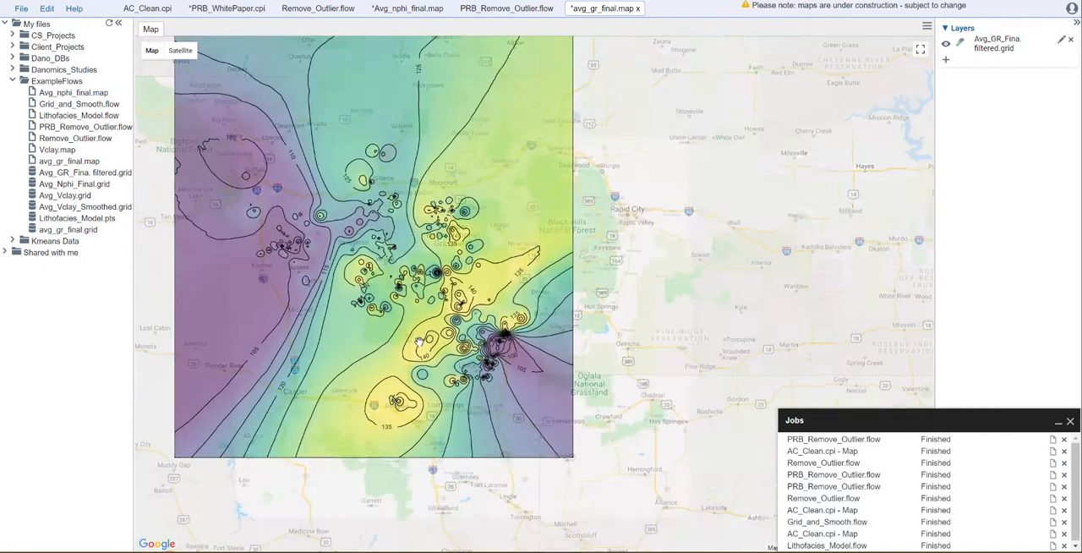
click(227, 9)
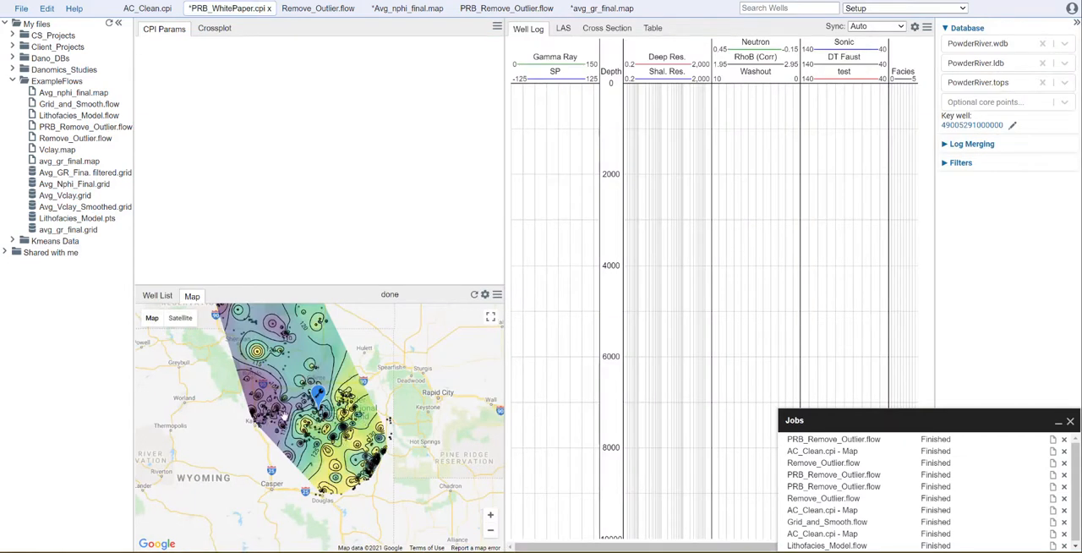
scroll(285, 414, up, 1)
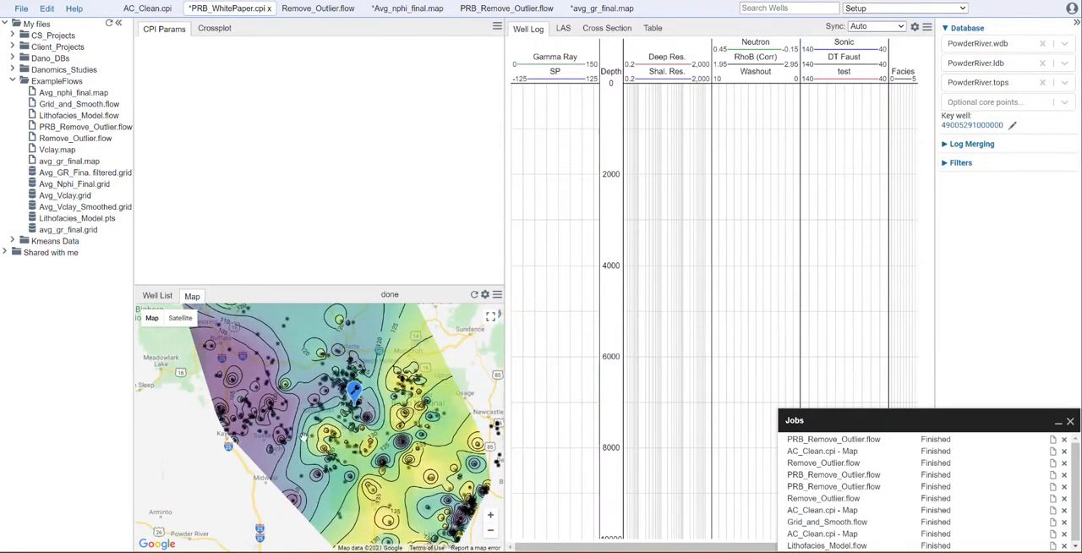
click(598, 10)
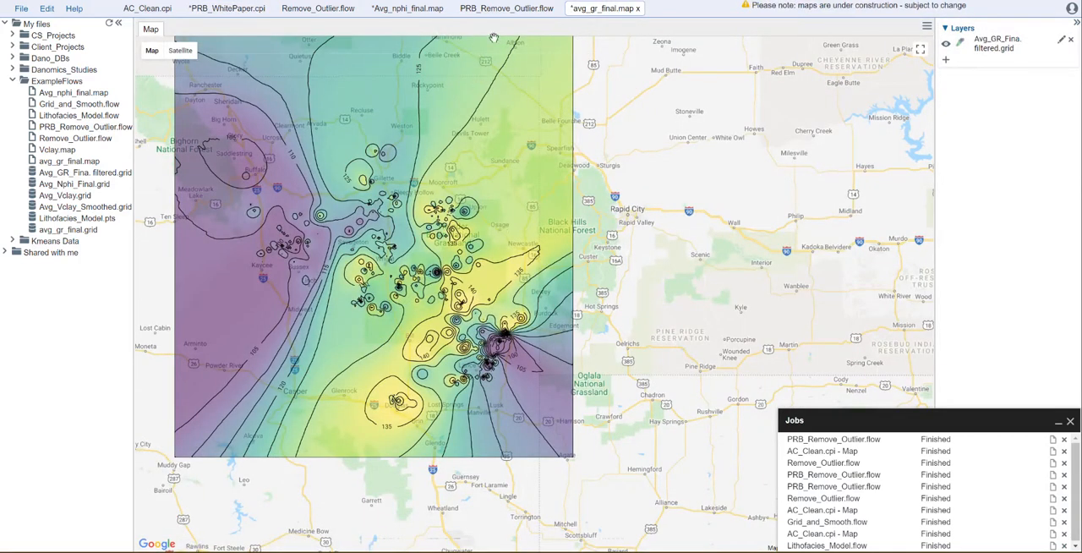
click(224, 10)
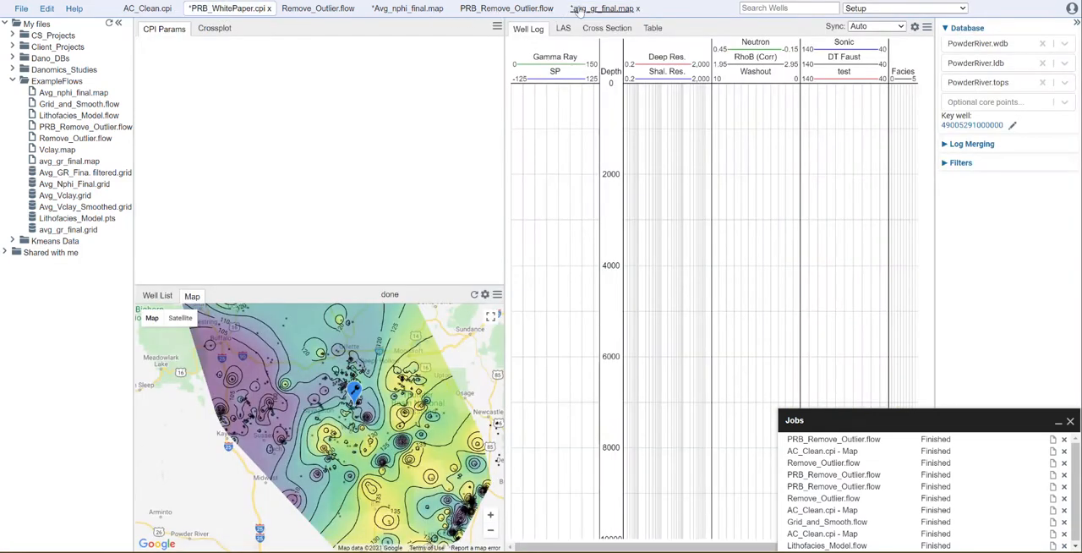
click(585, 10)
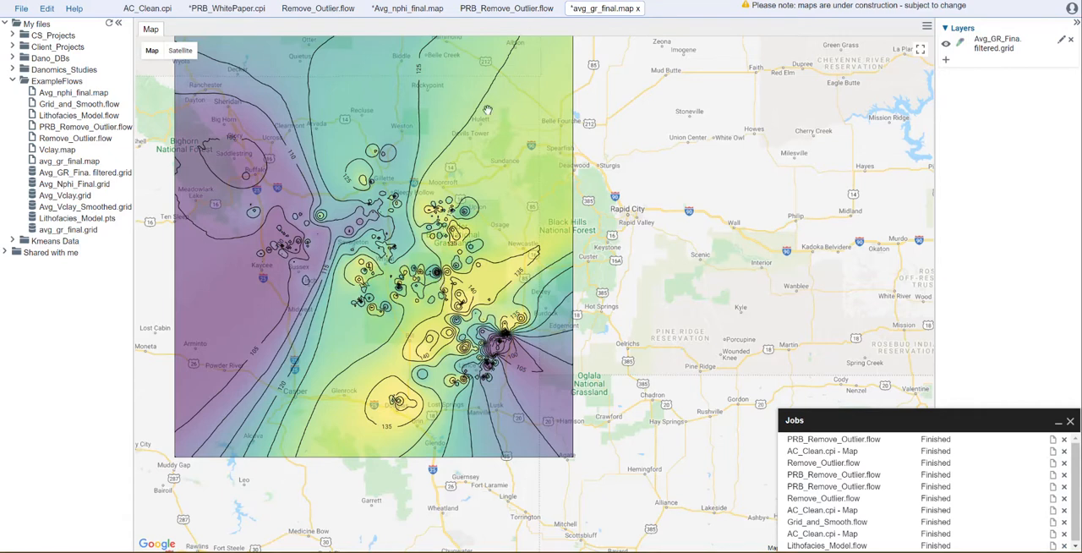
click(224, 10)
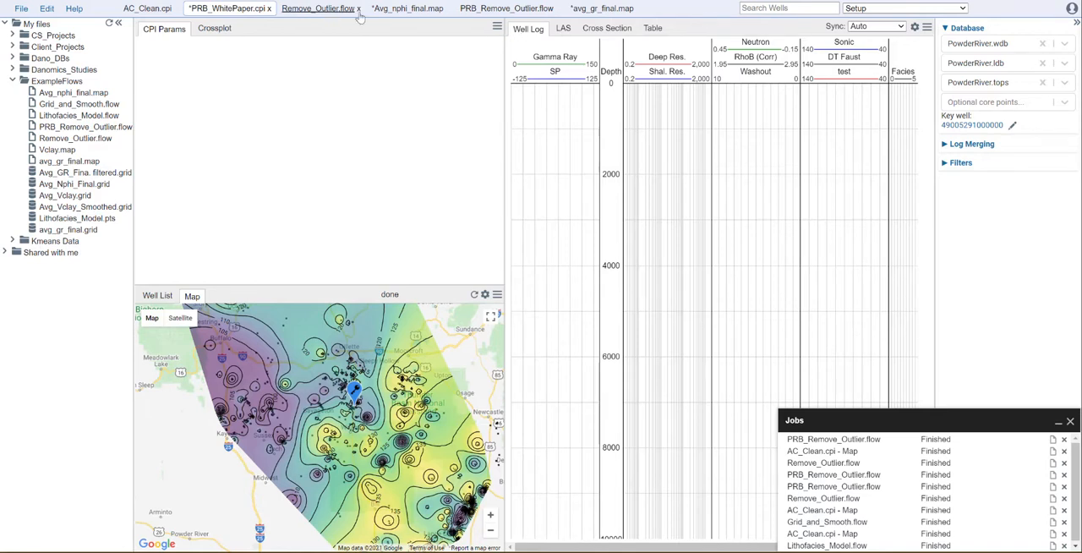
Review each tool's settings in Remove_Outlier.flow from LogInput to GridOutput, including the outlier filter, interpolation options and output filename.
click(321, 10)
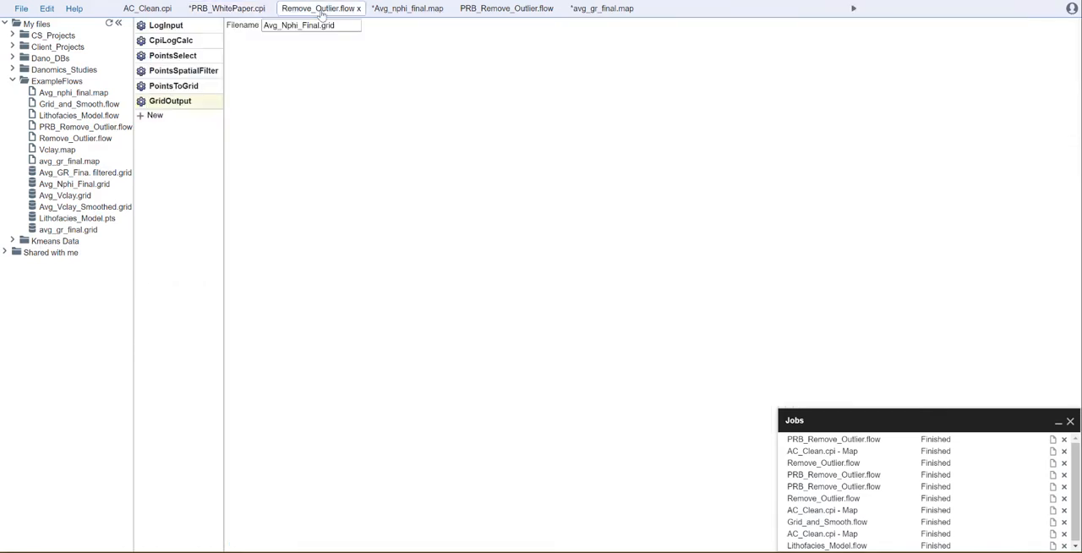
click(177, 26)
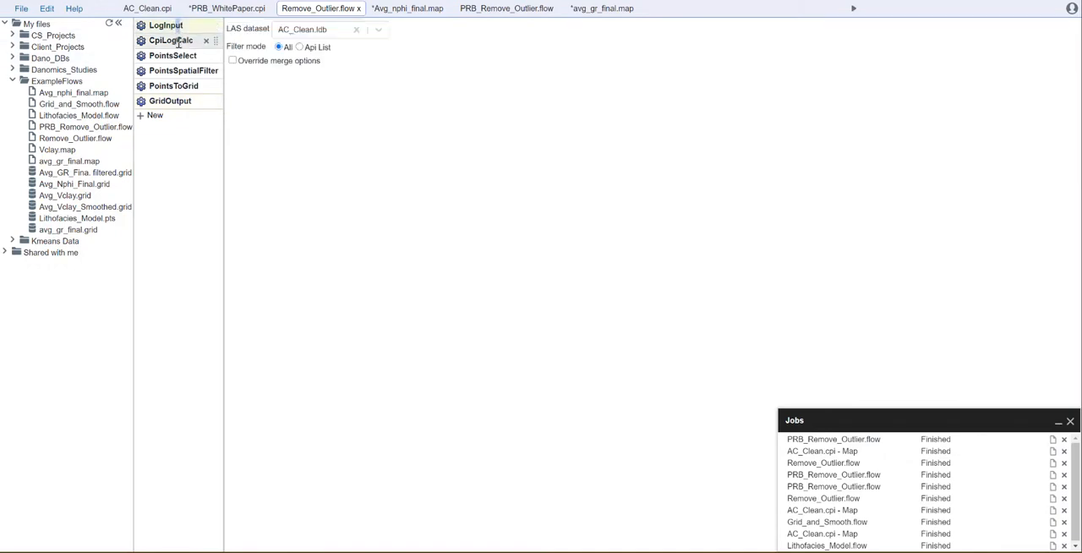
click(178, 41)
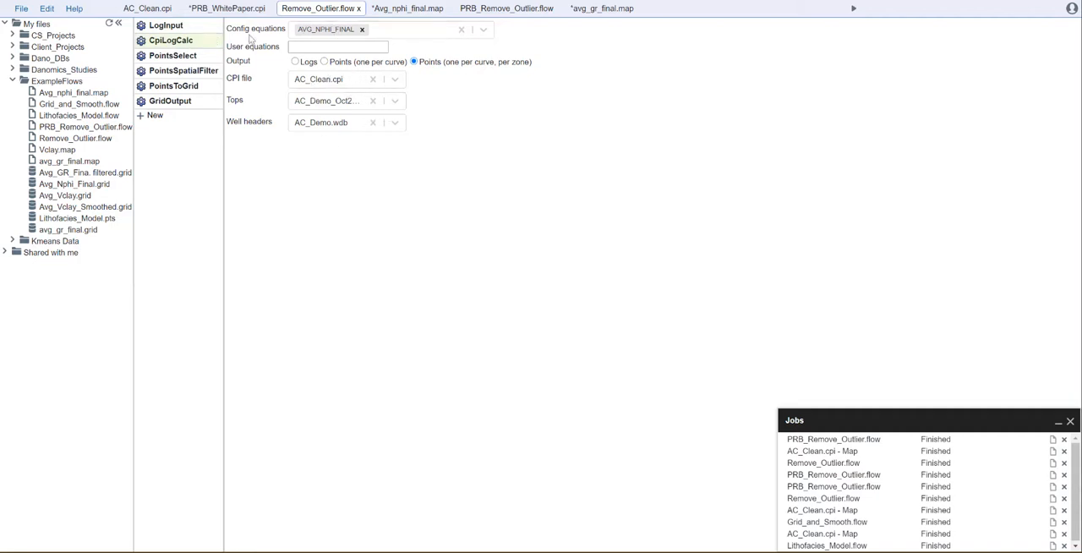
click(181, 55)
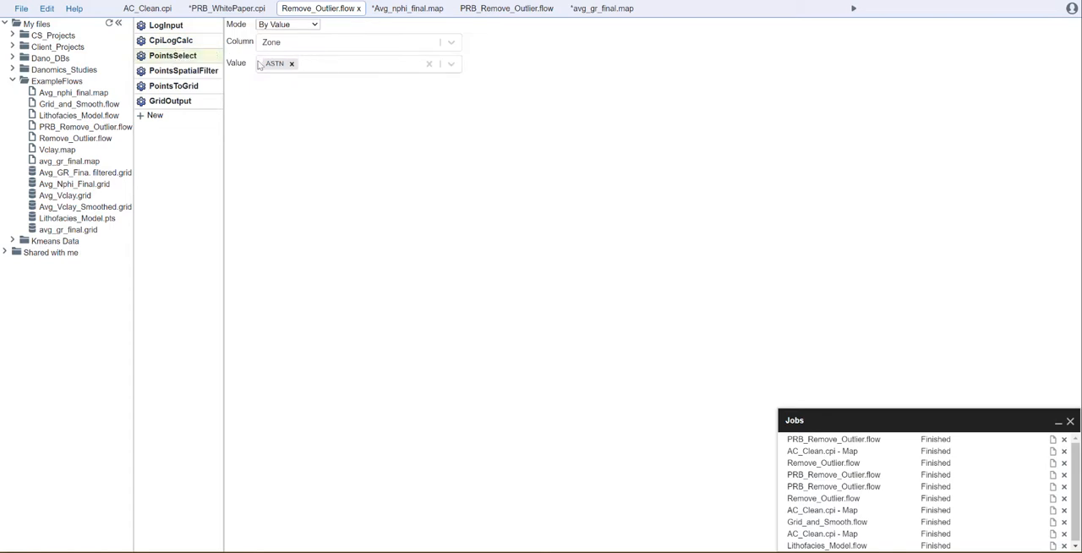
click(160, 71)
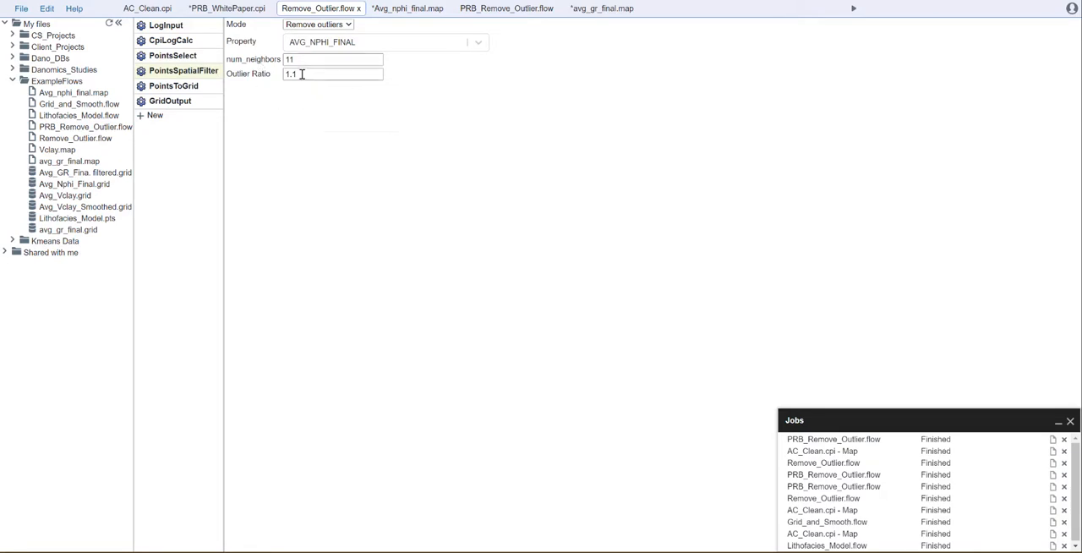
click(175, 86)
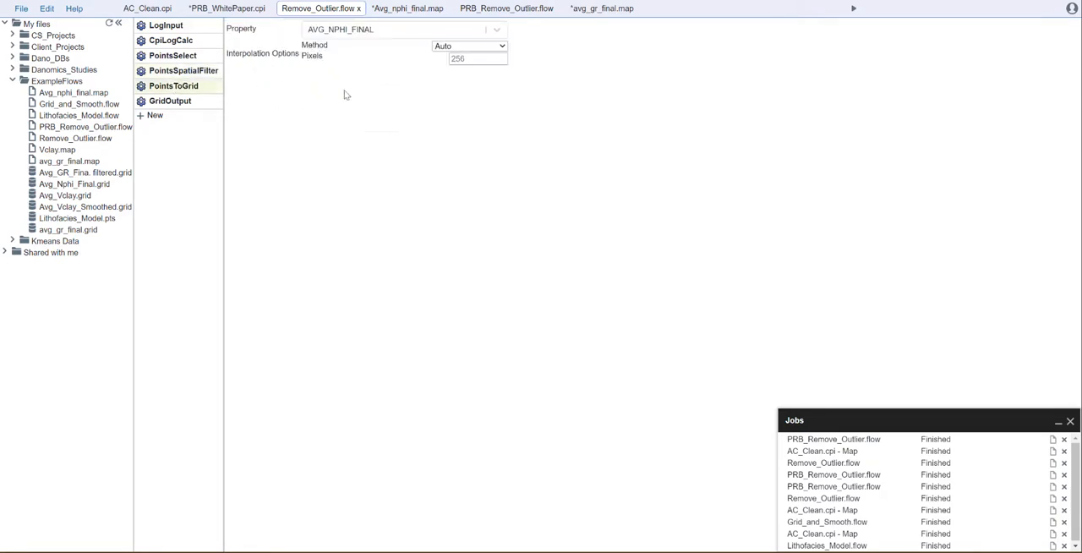
click(486, 47)
click(488, 48)
click(180, 100)
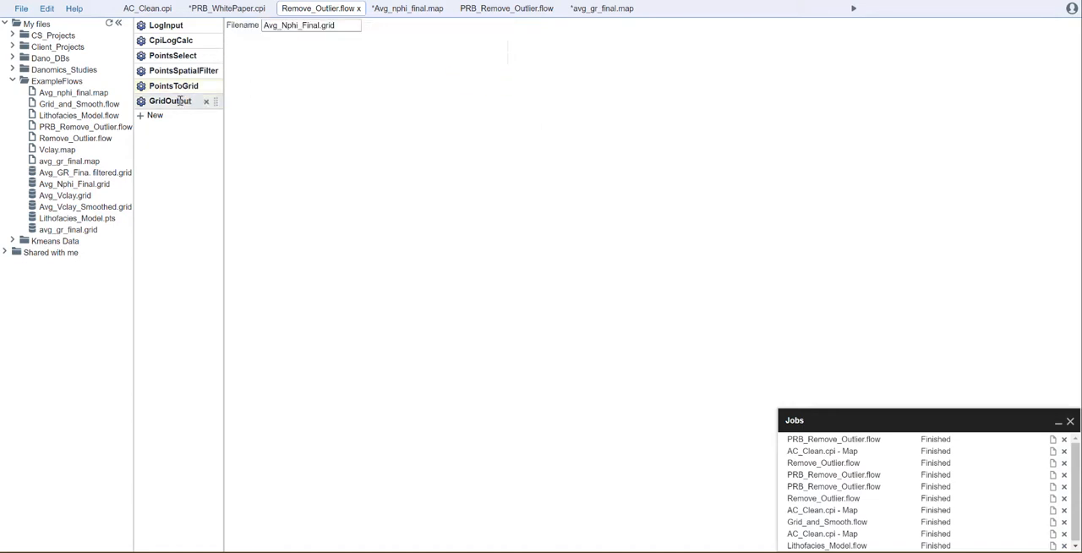